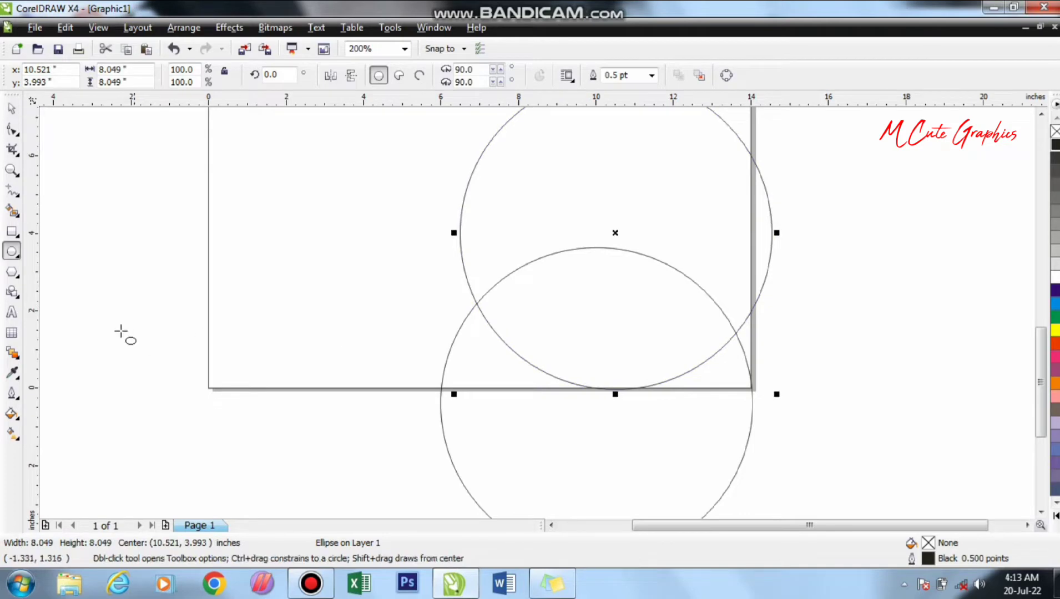
# - Smart-fill the overlap of the two circles and the adjoining sliver at the page's lower-right corner with Desert Blue
pyautogui.click(11, 212)
pyautogui.click(665, 350)
pyautogui.click(714, 379)
pyautogui.press('space')
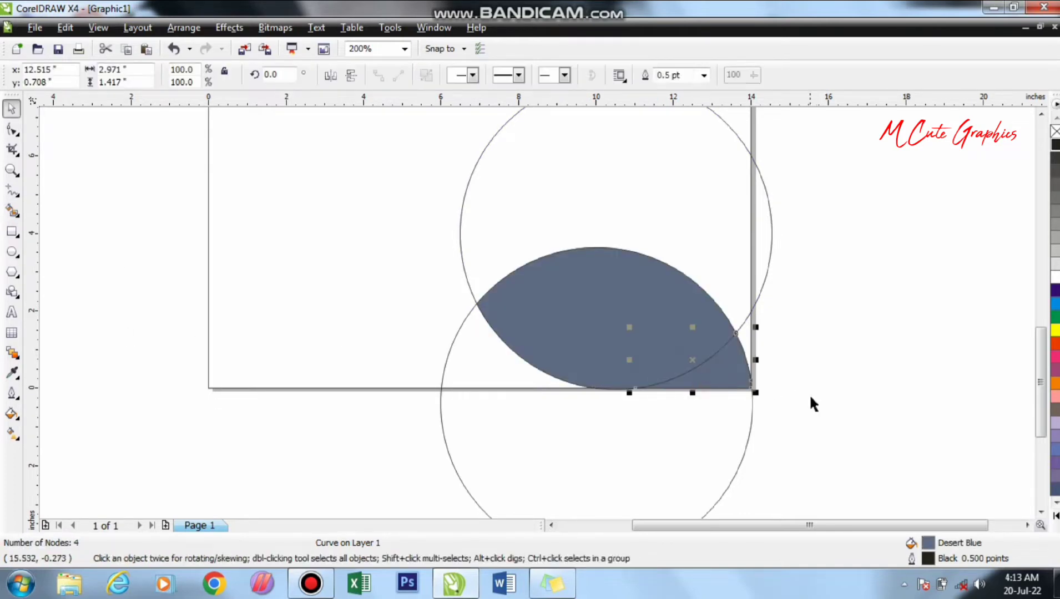
# - Move the upper circle off the page to the right and weld the two blue pieces into one petal
pyautogui.click(809, 394)
pyautogui.moveTo(752, 155); pyautogui.dragTo(1012, 254)
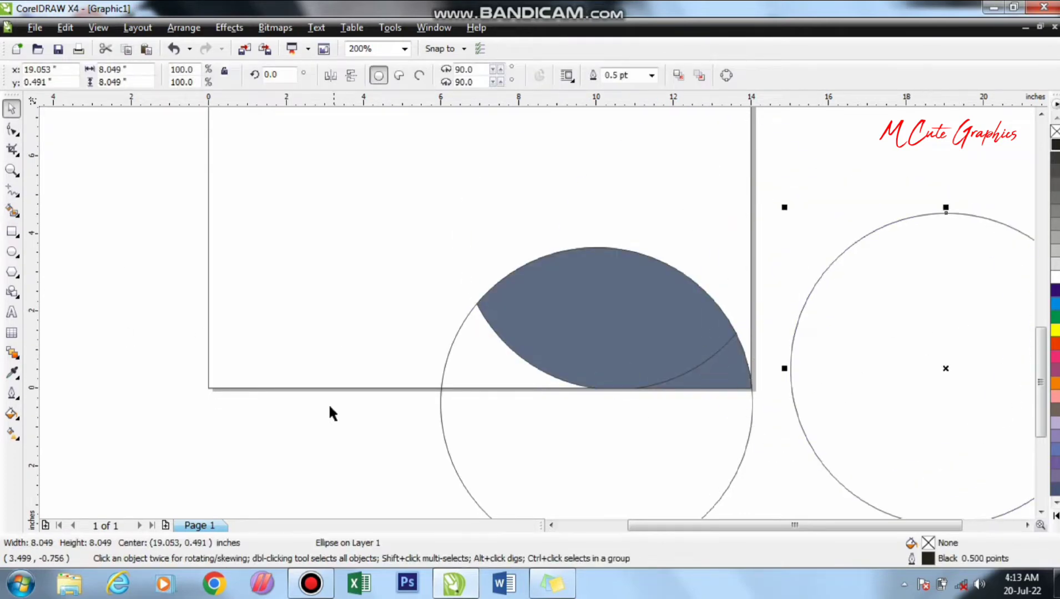
pyautogui.moveTo(317, 443); pyautogui.dragTo(852, 230)
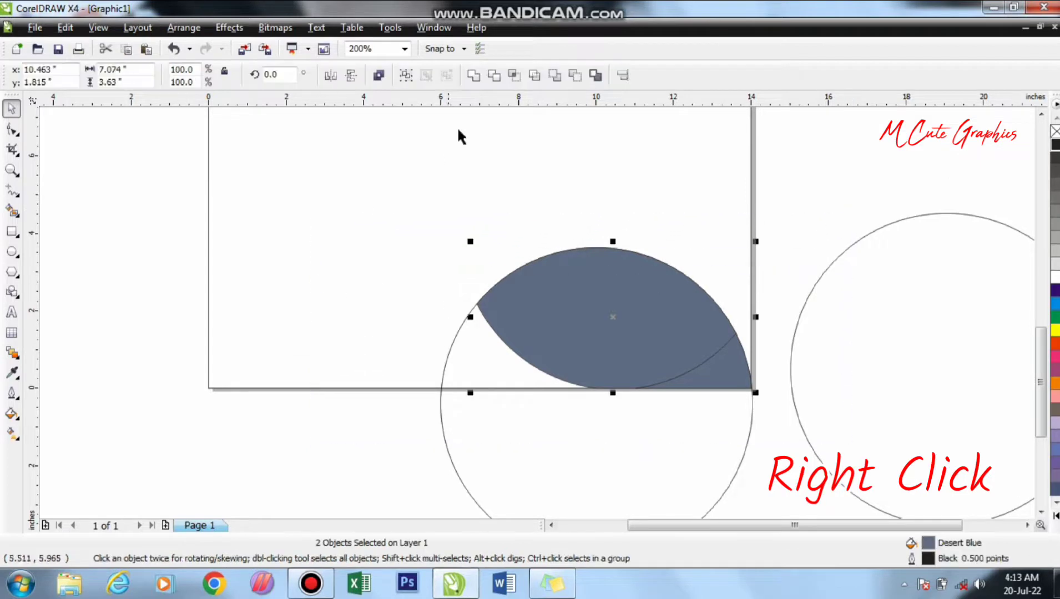
pyautogui.click(473, 76)
pyautogui.click(290, 459)
# - Duplicate the welded petal slightly above the original, and give the copy a thin outline with no fill
pyautogui.doubleClick(620, 357)
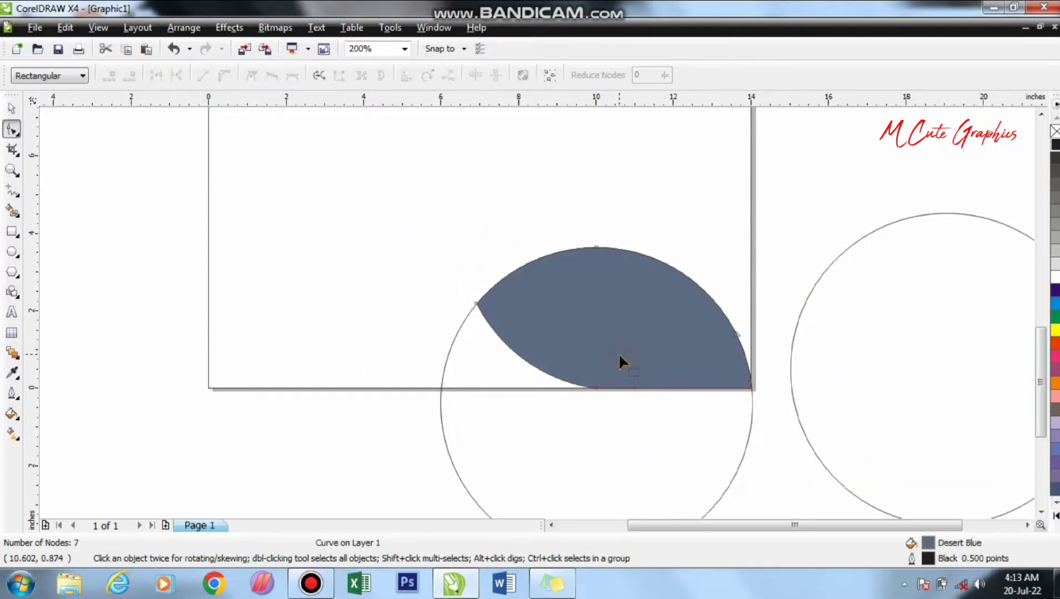
pyautogui.press('space')
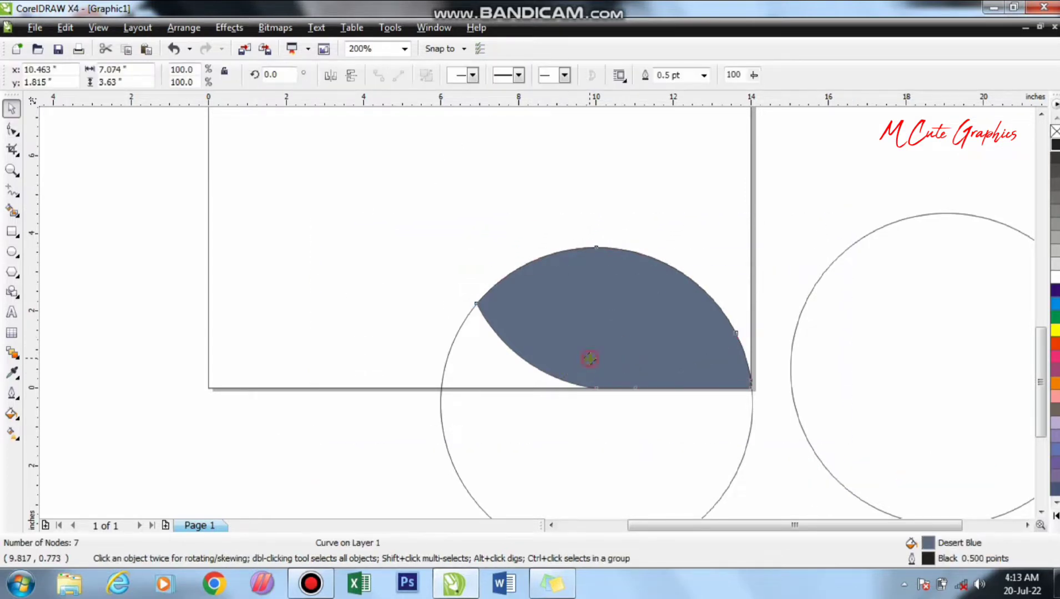
pyautogui.moveTo(591, 360); pyautogui.dragTo(590, 351)
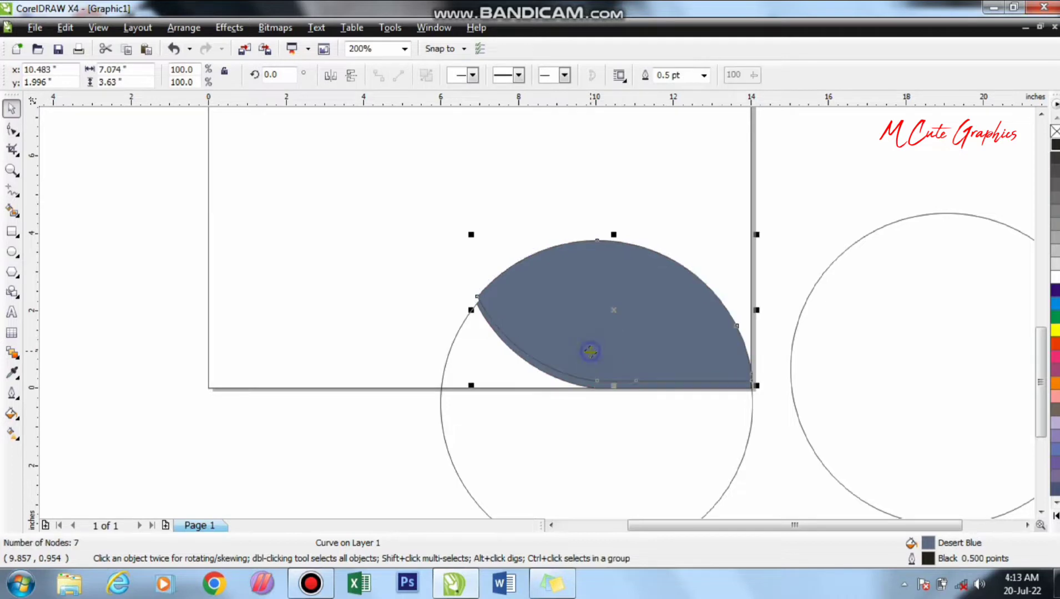
pyautogui.rightClick(1055, 131)
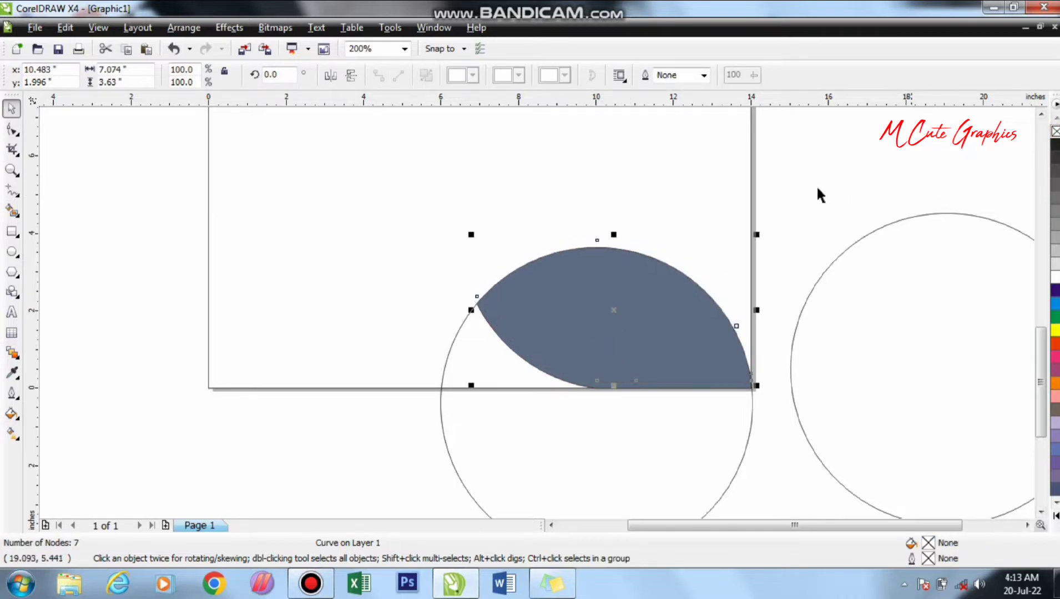
pyautogui.click(703, 75)
pyautogui.click(673, 141)
pyautogui.click(830, 293)
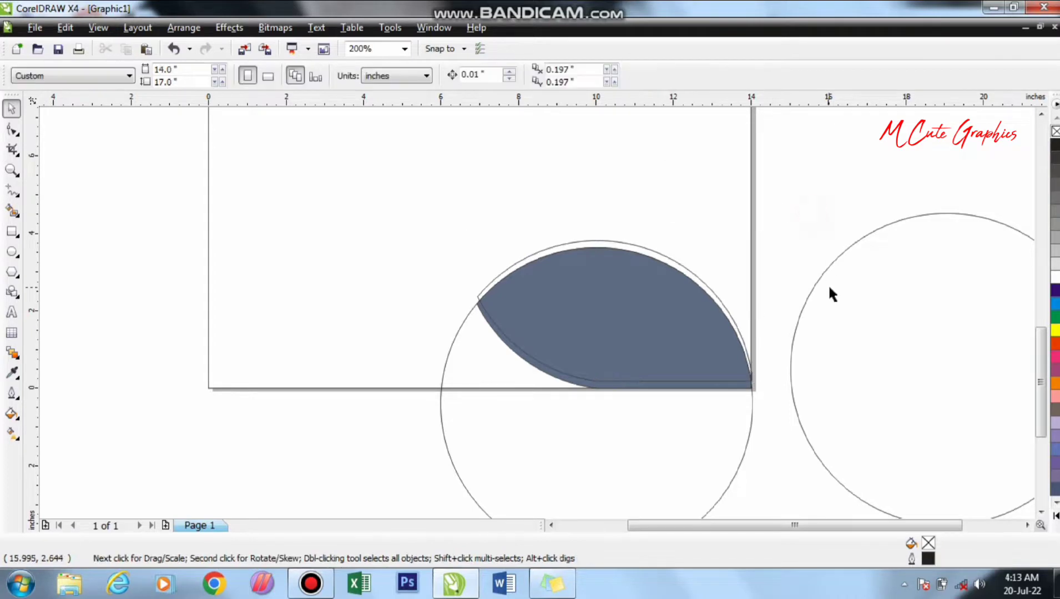
# - Position the loose circle over the page's right edge so it just touches the petal's offset outline, centred at about 15.84, 5.36 in
pyautogui.moveTo(926, 403); pyautogui.dragTo(832, 282)
pyautogui.press('F3')
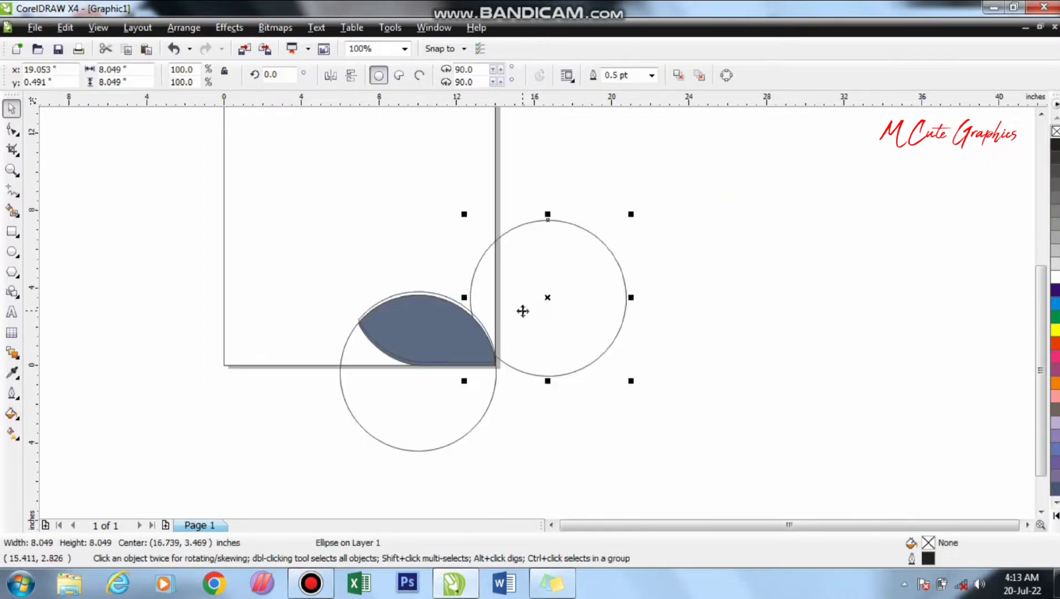
pyautogui.moveTo(522, 308); pyautogui.dragTo(502, 272)
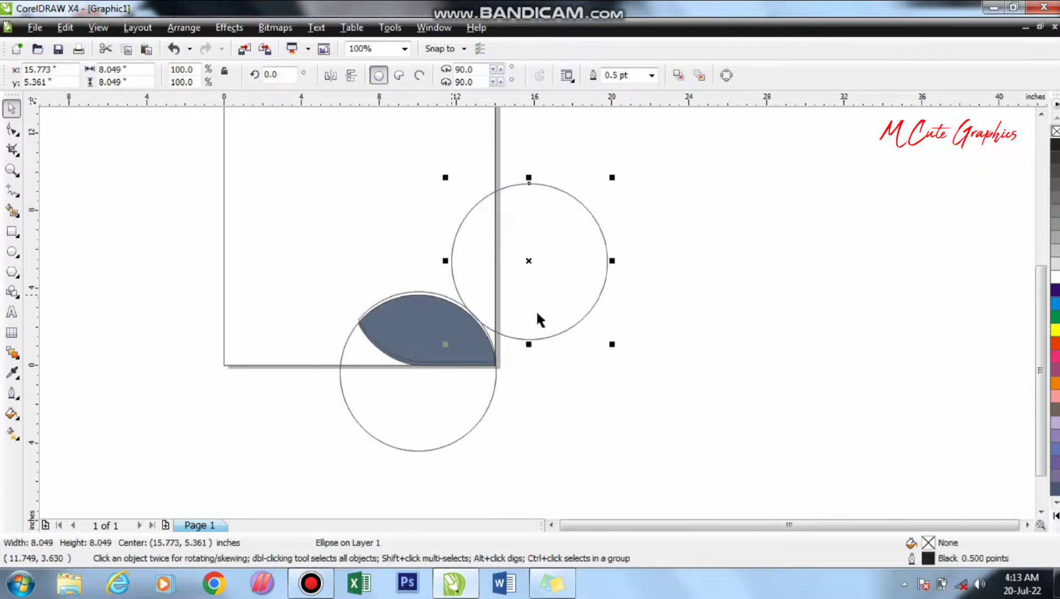
pyautogui.scroll(1, 486, 294)
pyautogui.scroll(1, 606, 313)
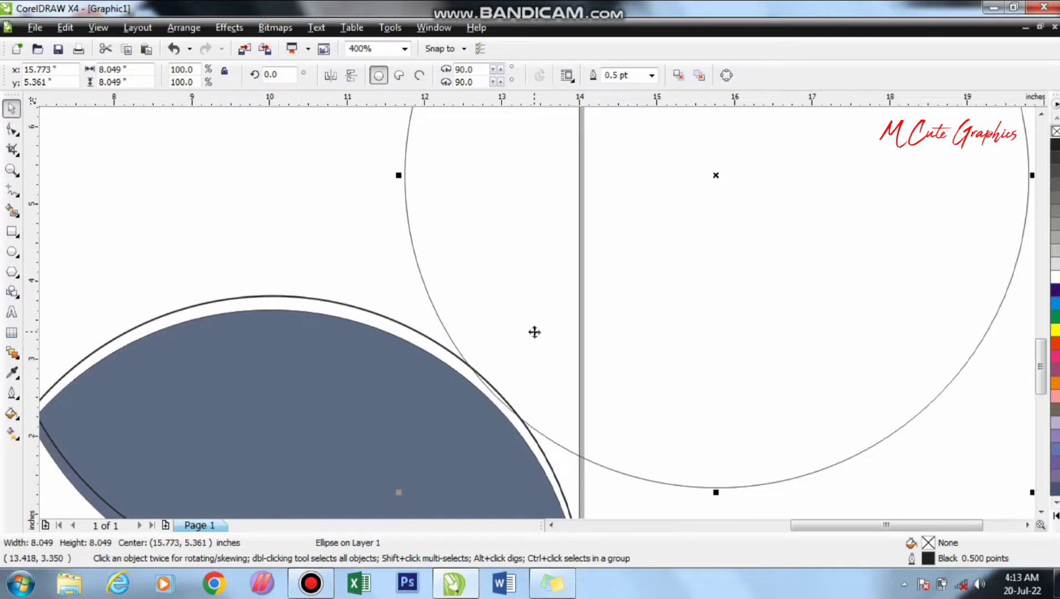
pyautogui.press('Right')
pyautogui.press('Right')
pyautogui.press('Right')
pyautogui.press('Right')
pyautogui.press('Right')
pyautogui.press('Right')
pyautogui.press('Right')
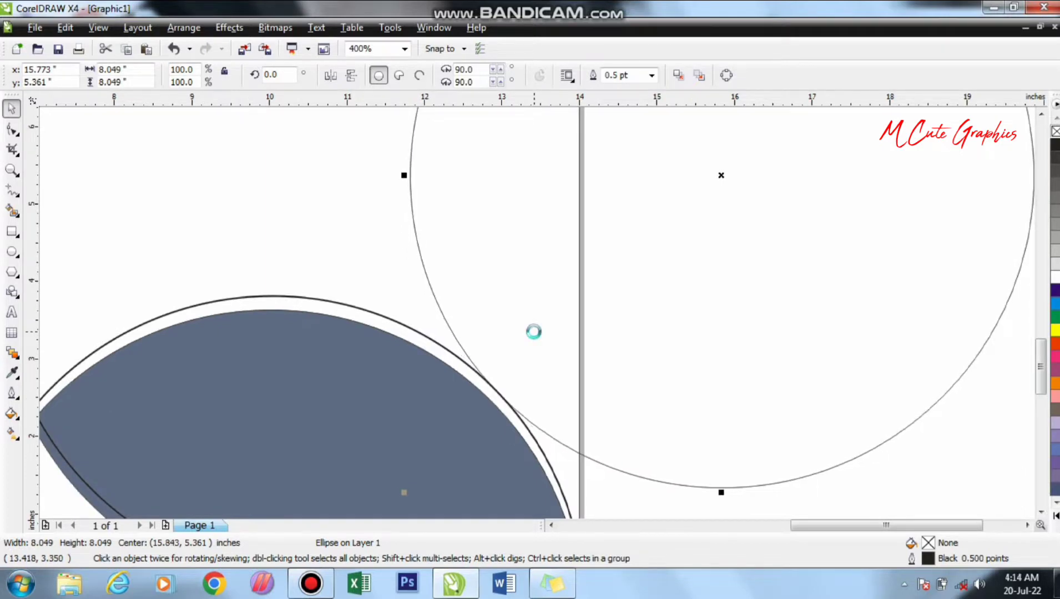
# - Smart-fill the part of the circle inside the page and the gap below it along the right edge with Desert Blue
pyautogui.click(12, 129)
pyautogui.click(12, 211)
pyautogui.click(452, 224)
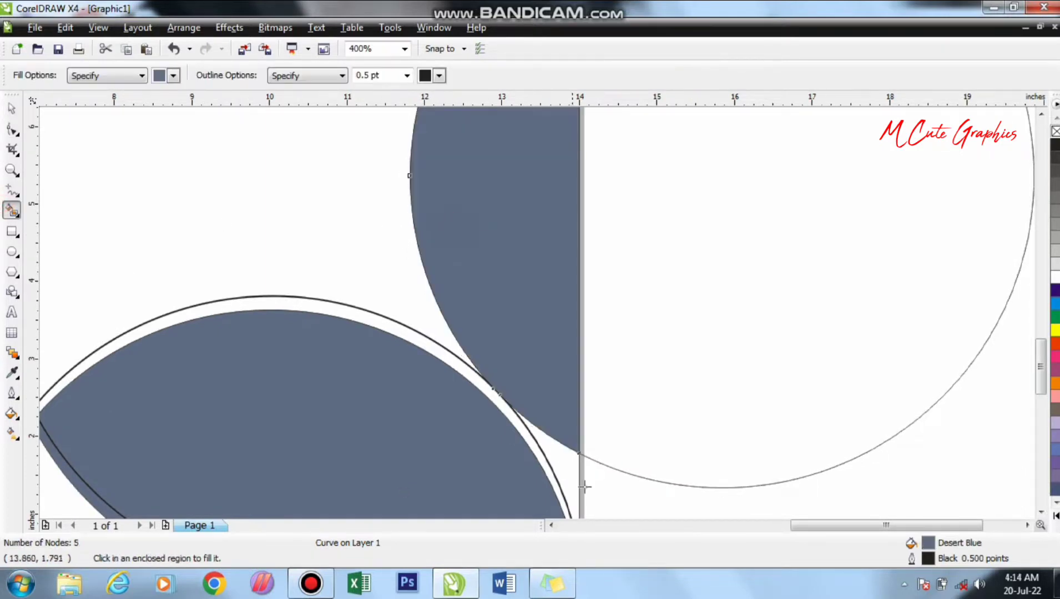
pyautogui.click(568, 477)
pyautogui.press('space')
# - Move the circle off the page to the right and weld the two blue pieces on the right edge into a second petal
pyautogui.scroll(-1, 602, 471)
pyautogui.moveTo(655, 268); pyautogui.dragTo(710, 295)
pyautogui.scroll(-1, 667, 276)
pyautogui.moveTo(537, 313); pyautogui.dragTo(599, 359)
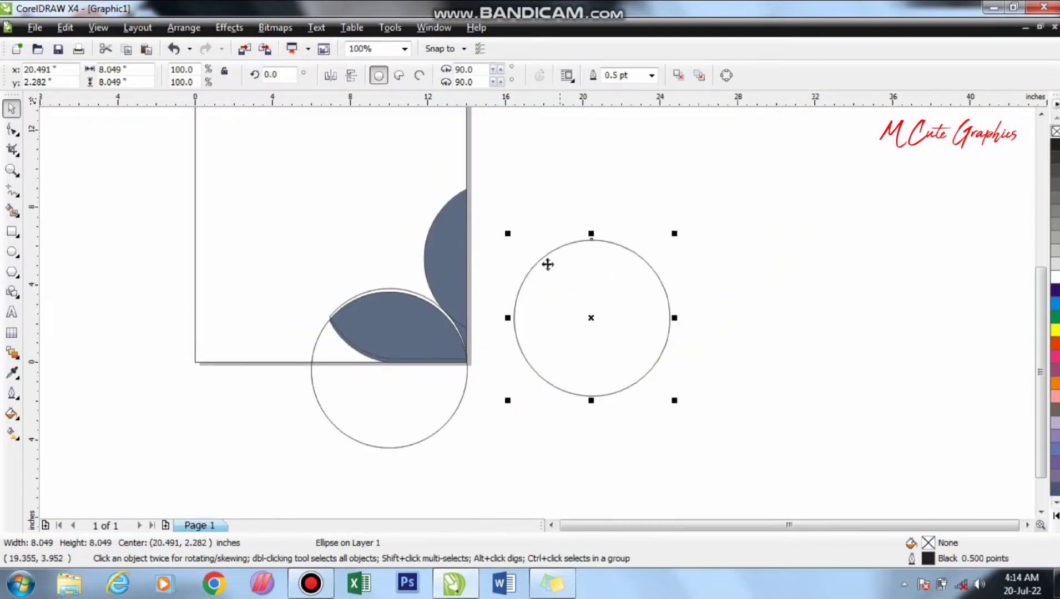
pyautogui.moveTo(513, 170); pyautogui.dragTo(412, 371)
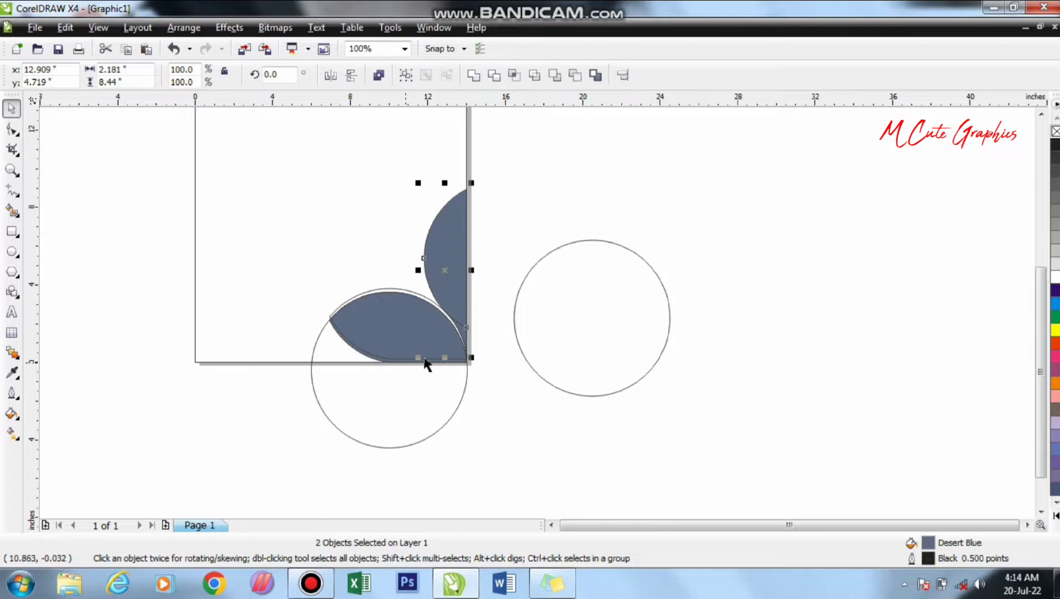
pyautogui.click(471, 76)
pyautogui.click(554, 224)
# - Duplicate the right-edge petal slightly to the left, and give the copy a 1.5 pt outline with no fill
pyautogui.scroll(1, 538, 319)
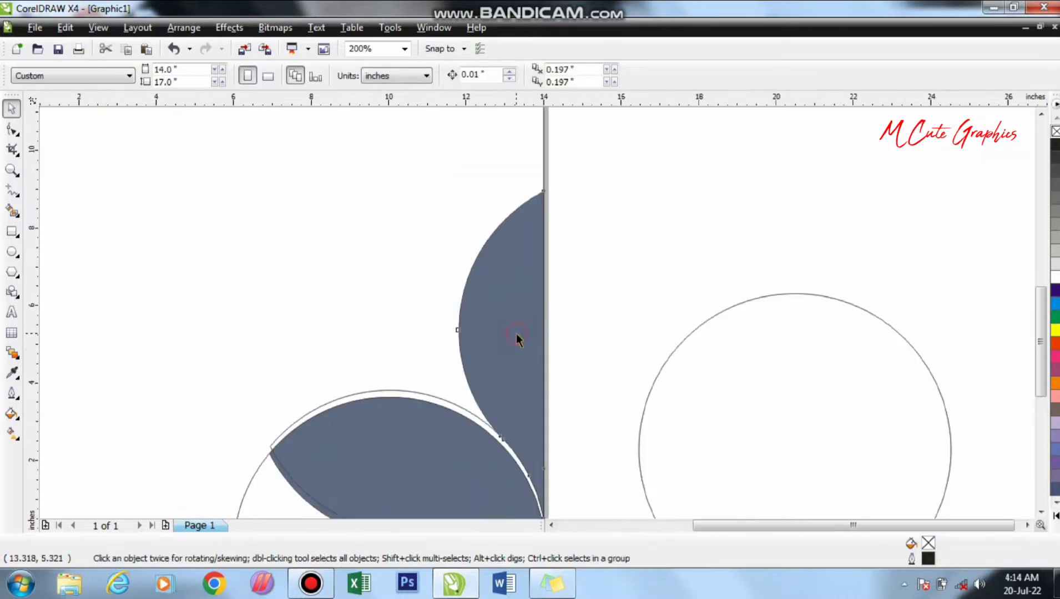
pyautogui.moveTo(515, 333); pyautogui.dragTo(509, 335)
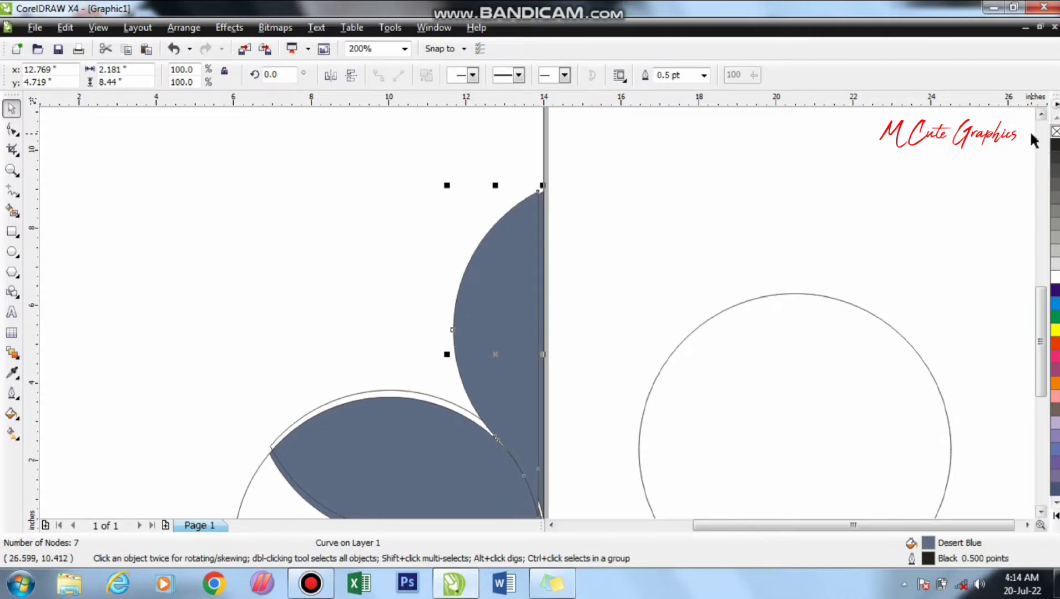
pyautogui.rightClick(1053, 131)
pyautogui.click(704, 74)
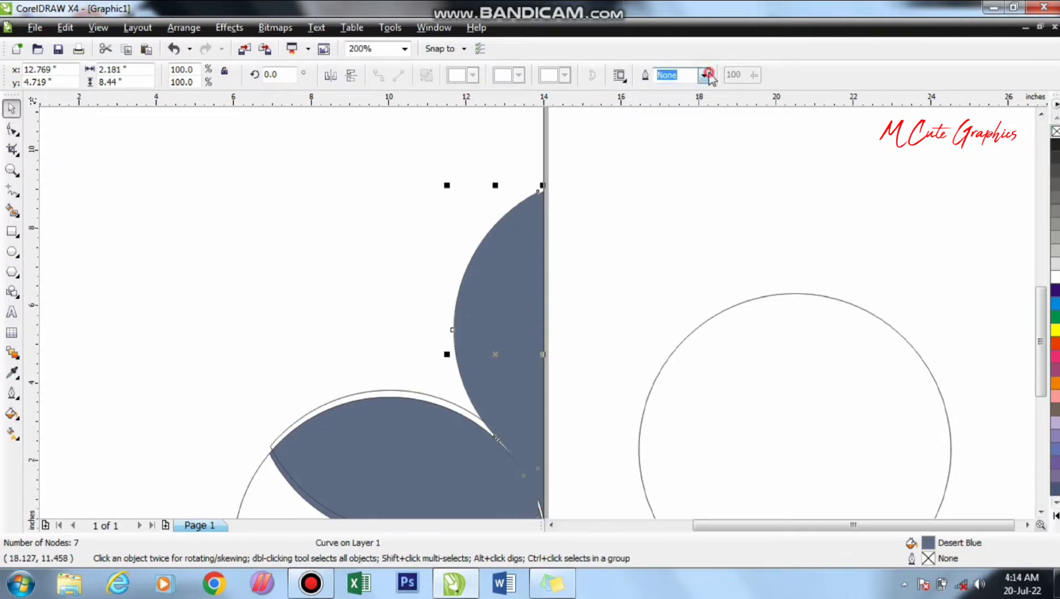
pyautogui.click(688, 141)
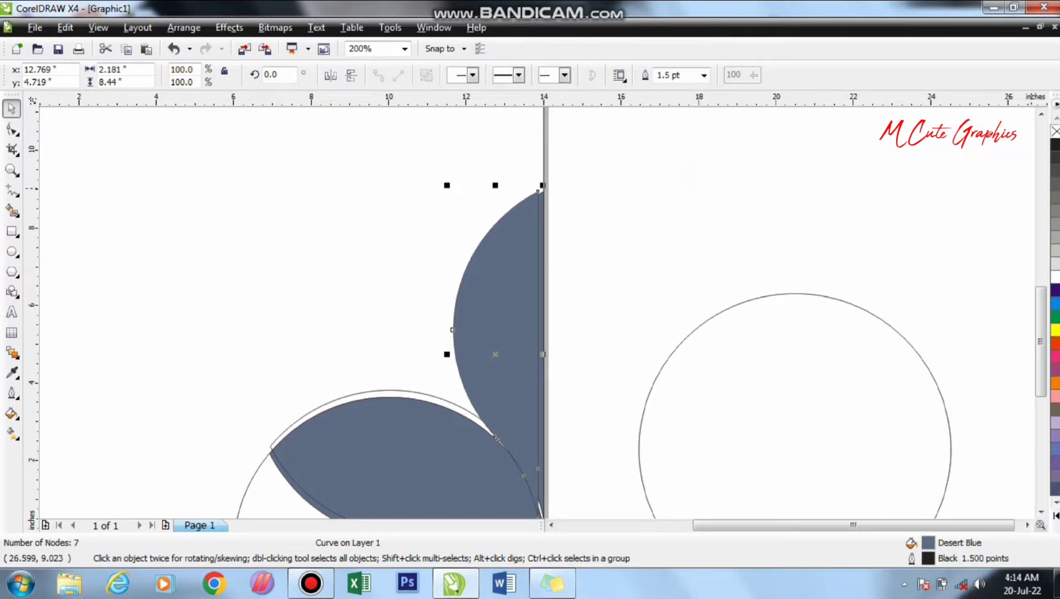
# - Place the loose circle on the page above the lower petal, and move the used circles clear of the petals
pyautogui.moveTo(769, 385); pyautogui.dragTo(308, 199)
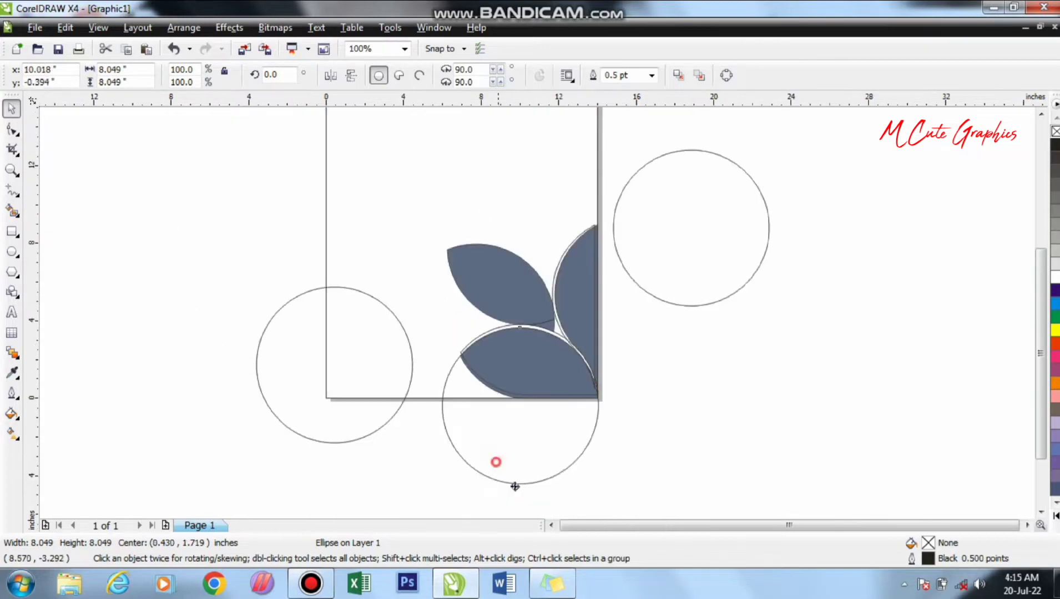
pyautogui.moveTo(497, 461); pyautogui.dragTo(530, 500)
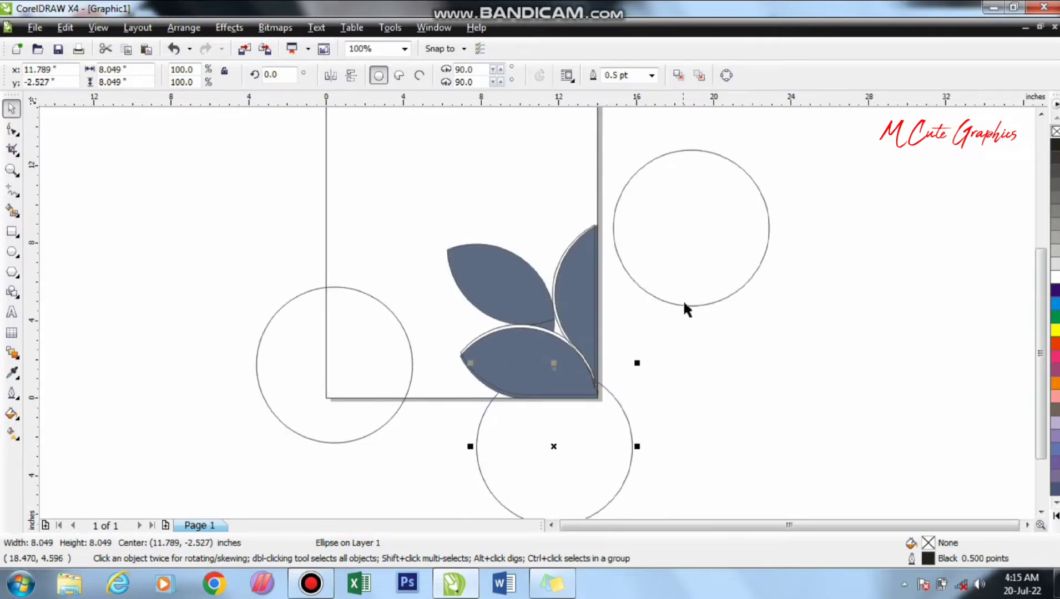
pyautogui.moveTo(698, 267); pyautogui.dragTo(744, 329)
# - Weld the two pieces of the upper-left petal together and delete that petal
pyautogui.scroll(1, 480, 329)
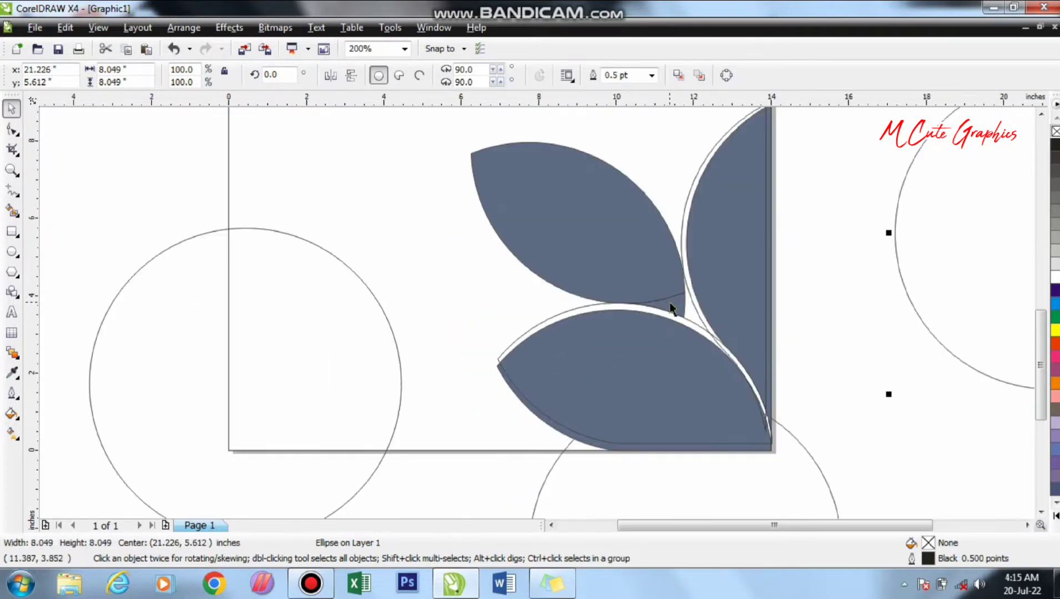
pyautogui.click(670, 308)
pyautogui.keyDown('shift'); pyautogui.click(619, 233); pyautogui.keyUp('shift')
pyautogui.click(472, 76)
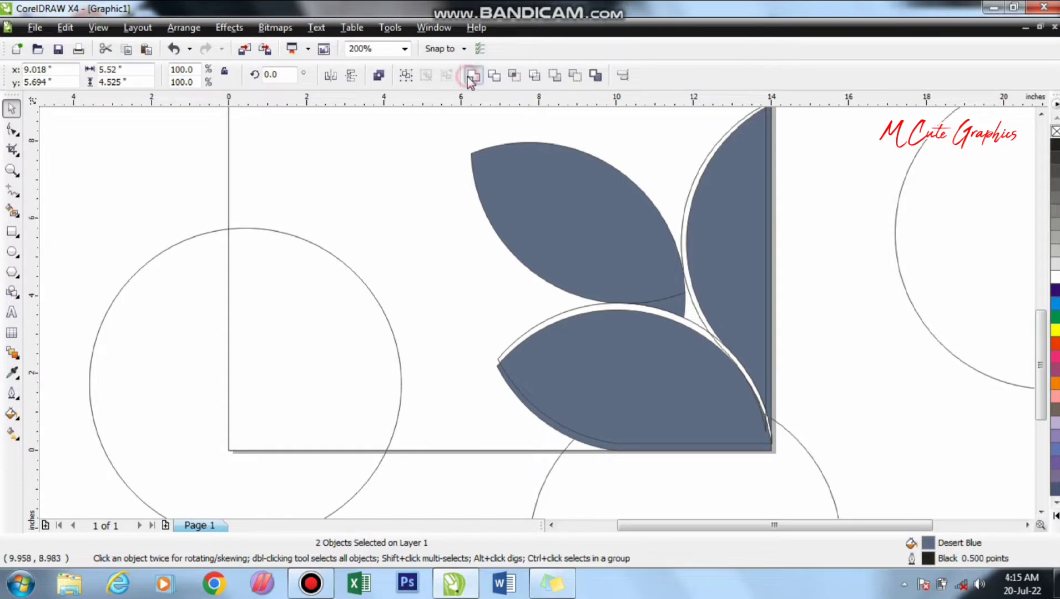
pyautogui.click(898, 334)
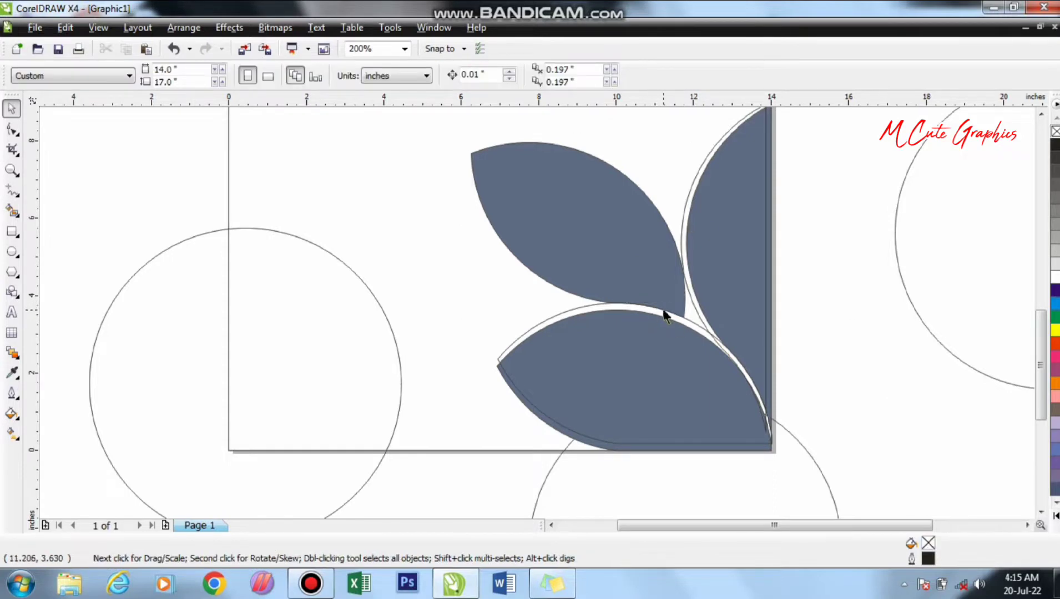
pyautogui.click(513, 247)
pyautogui.press('Delete')
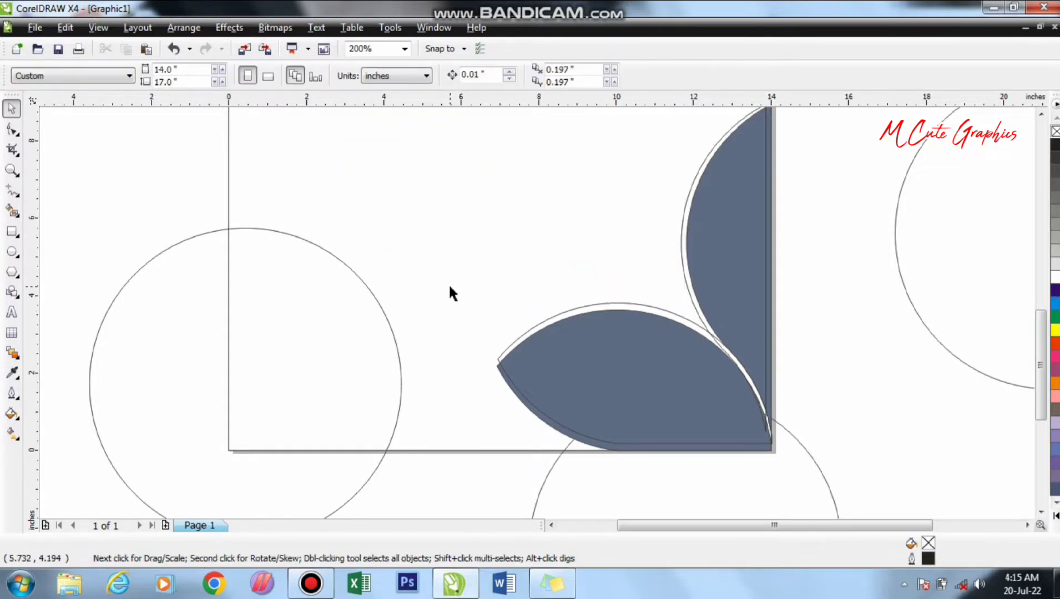
# - Set the left circle against the right petal's outline, and place an overlapping copy up and to the right, centred at about 11.06, 7.76 in
pyautogui.moveTo(303, 350); pyautogui.dragTo(582, 211)
pyautogui.scroll(2, 537, 312)
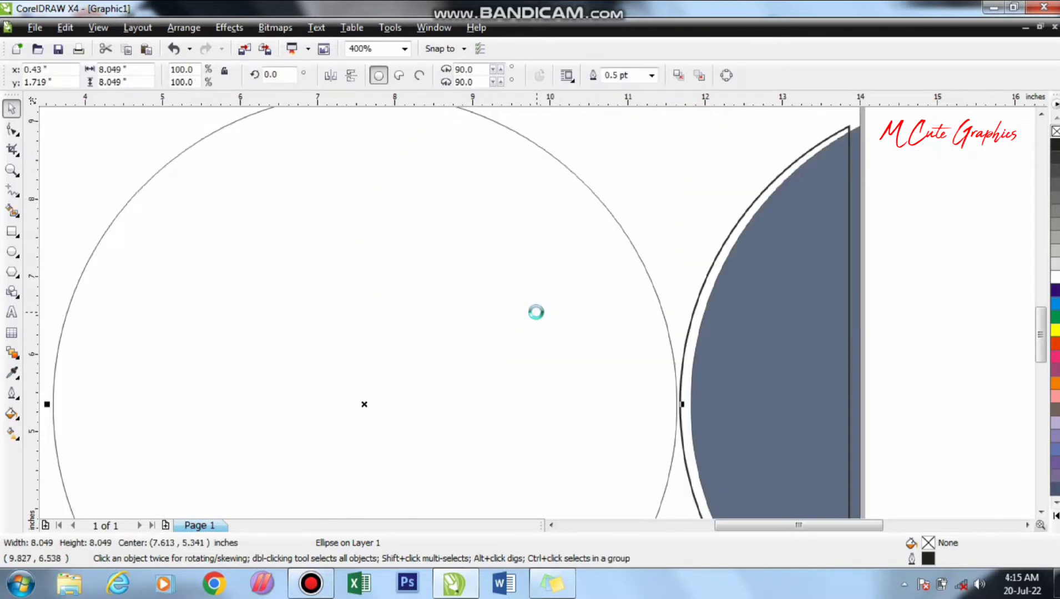
pyautogui.scroll(-2, 536, 313)
pyautogui.moveTo(480, 398); pyautogui.dragTo(588, 304)
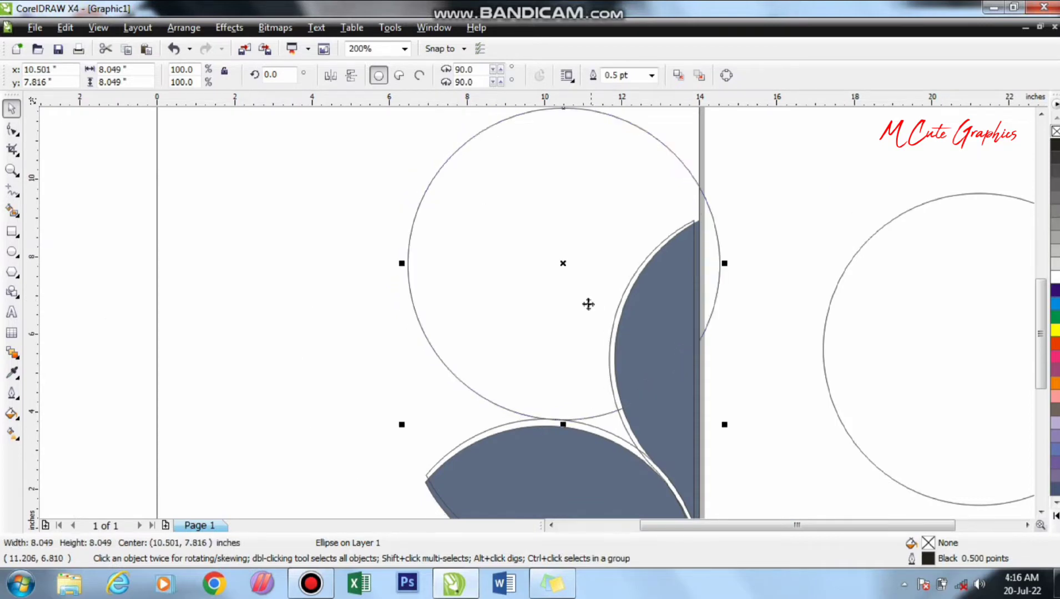
pyautogui.hotkey('ctrl', 'z')
pyautogui.moveTo(544, 337); pyautogui.dragTo(678, 242)
# - Smart-fill the overlap of the two circles above the lower petal with Desert Blue to form the third petal
pyautogui.scroll(-1, 664, 282)
pyautogui.press('space')
pyautogui.click(637, 439)
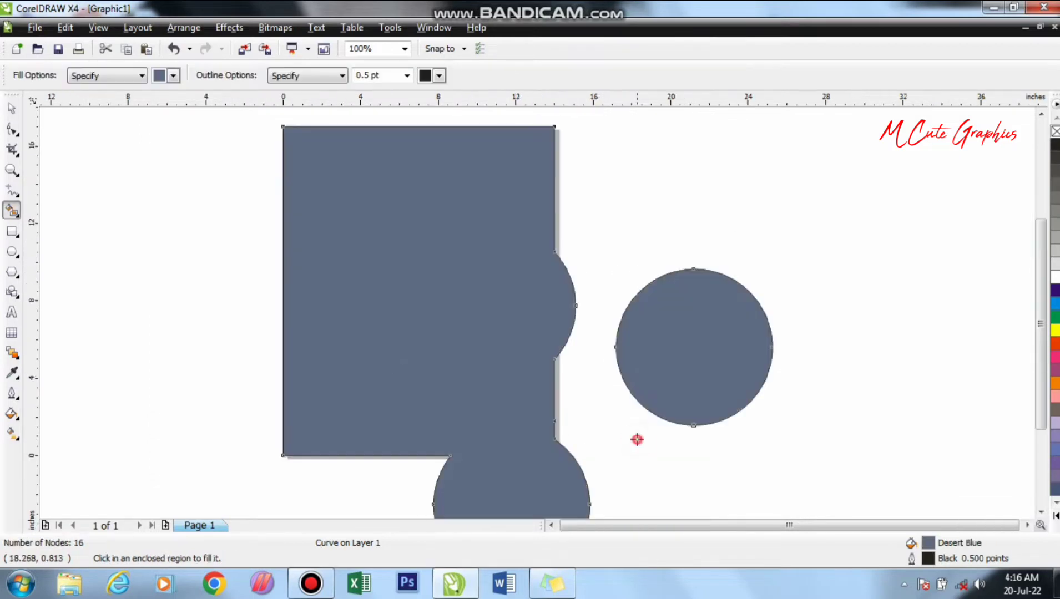
pyautogui.hotkey('ctrl', 'z')
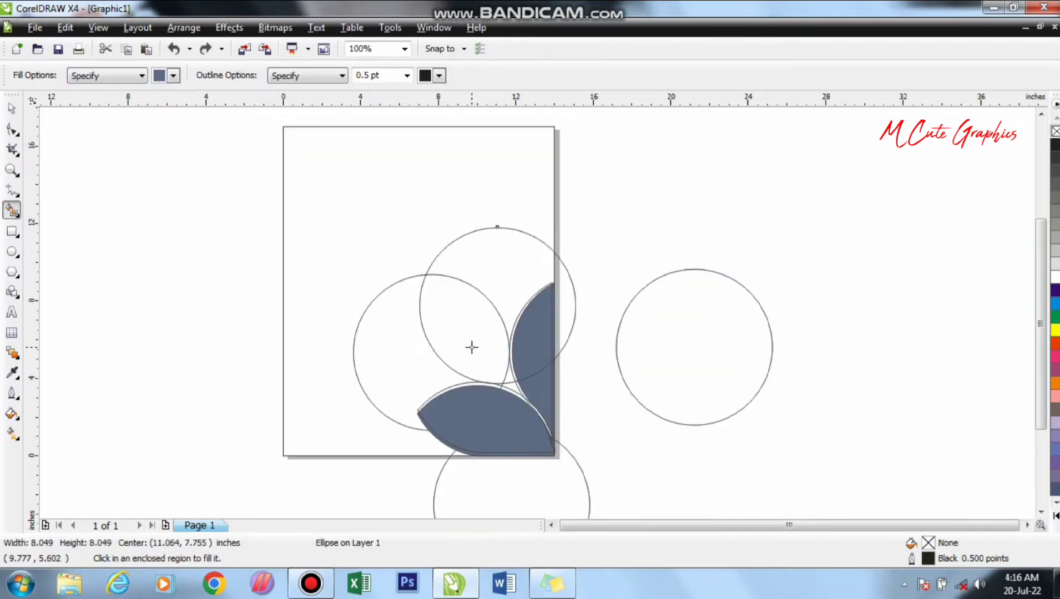
pyautogui.click(451, 315)
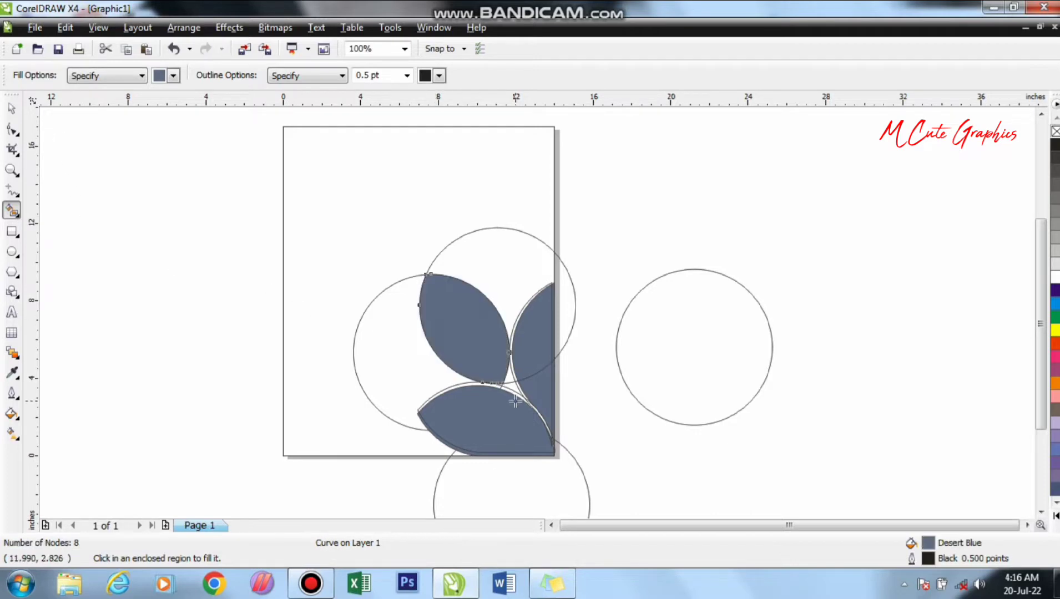
# - Delete the construction circles and the outline copies around the petals, leaving only the three filled shapes
pyautogui.press('space')
pyautogui.click(342, 345)
pyautogui.moveTo(523, 272); pyautogui.dragTo(550, 251)
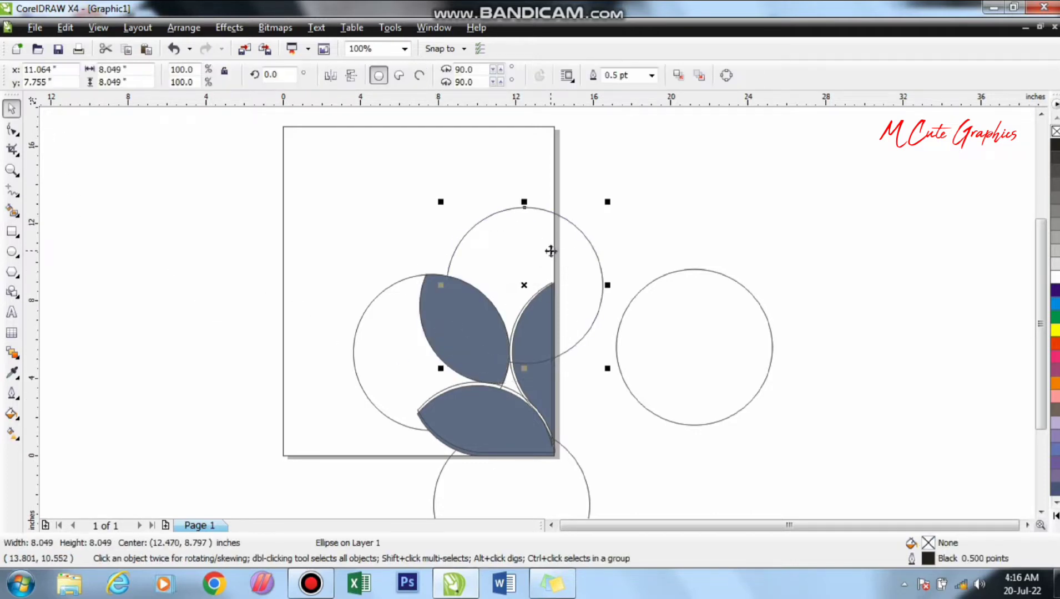
pyautogui.press('Delete')
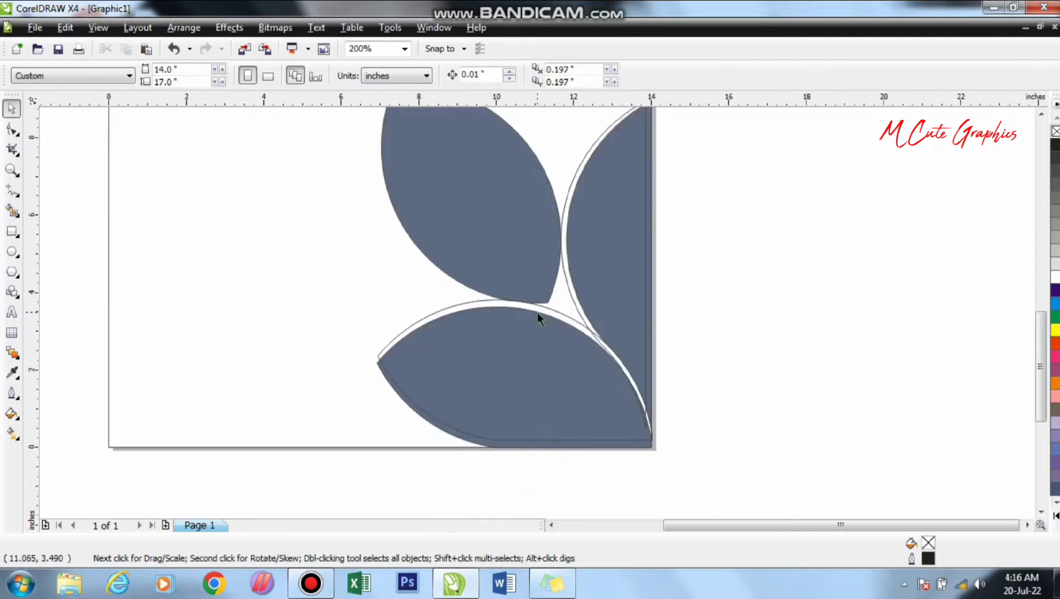
pyautogui.scroll(1, 537, 312)
pyautogui.click(562, 280)
pyautogui.press('Delete')
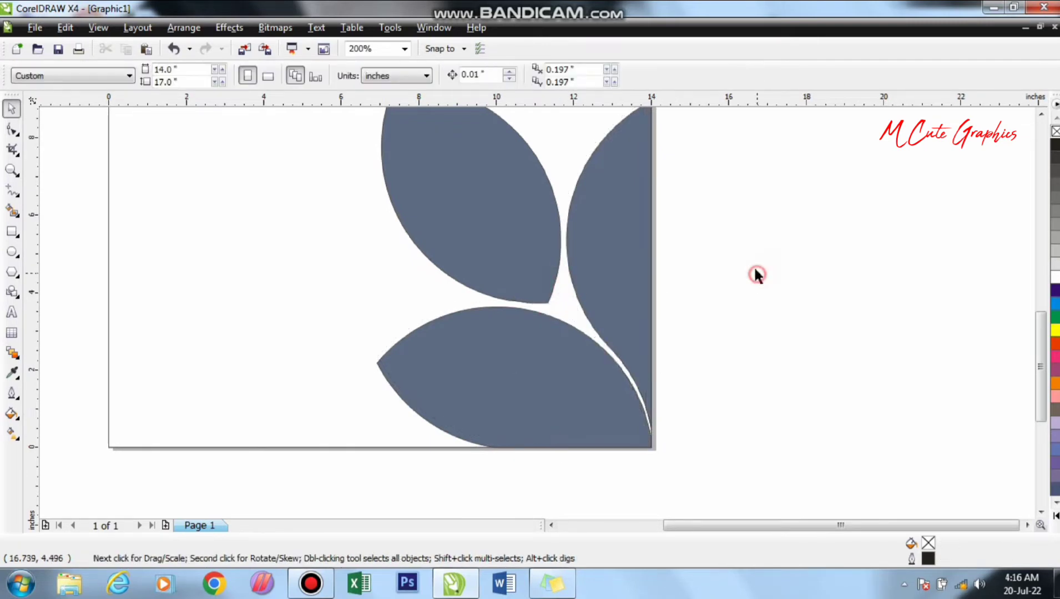
pyautogui.scroll(-1, 536, 310)
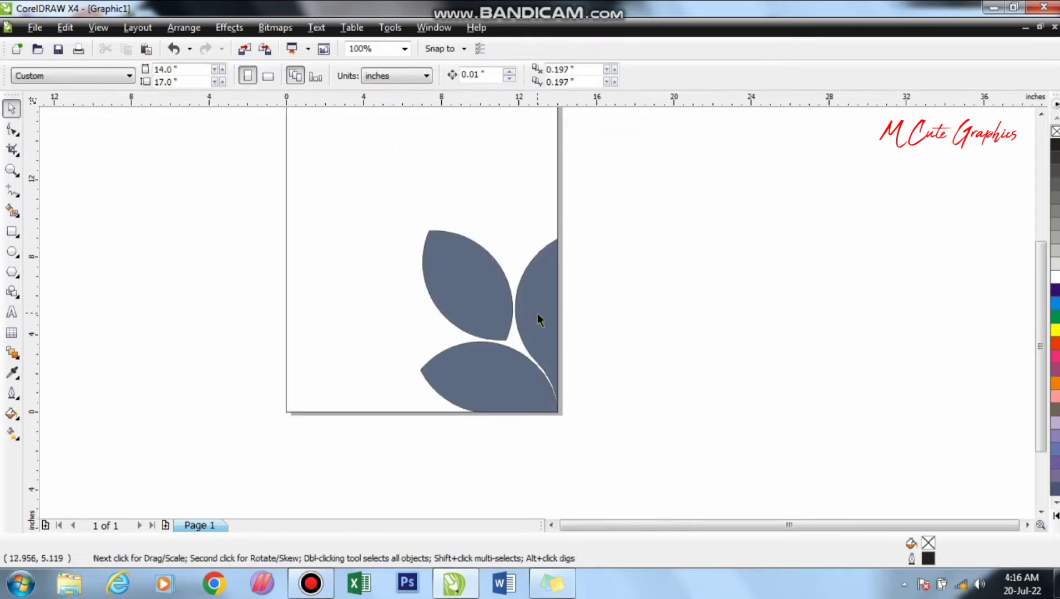
# - Import the two leaf photos from the desktop, placing the dark-green foliage beside the page's left edge and the plant-stem photo beyond its right edge
pyautogui.click(989, 9)
pyautogui.moveTo(233, 164); pyautogui.dragTo(666, 280)
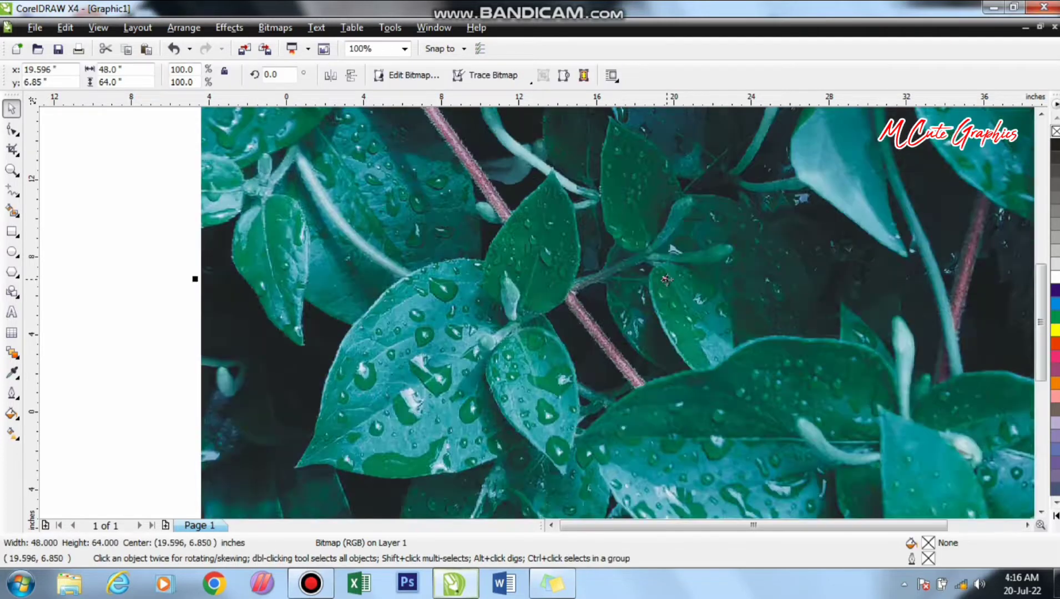
pyautogui.scroll(-2, 666, 280)
pyautogui.moveTo(484, 308); pyautogui.dragTo(239, 358)
pyautogui.moveTo(505, 321); pyautogui.dragTo(748, 344)
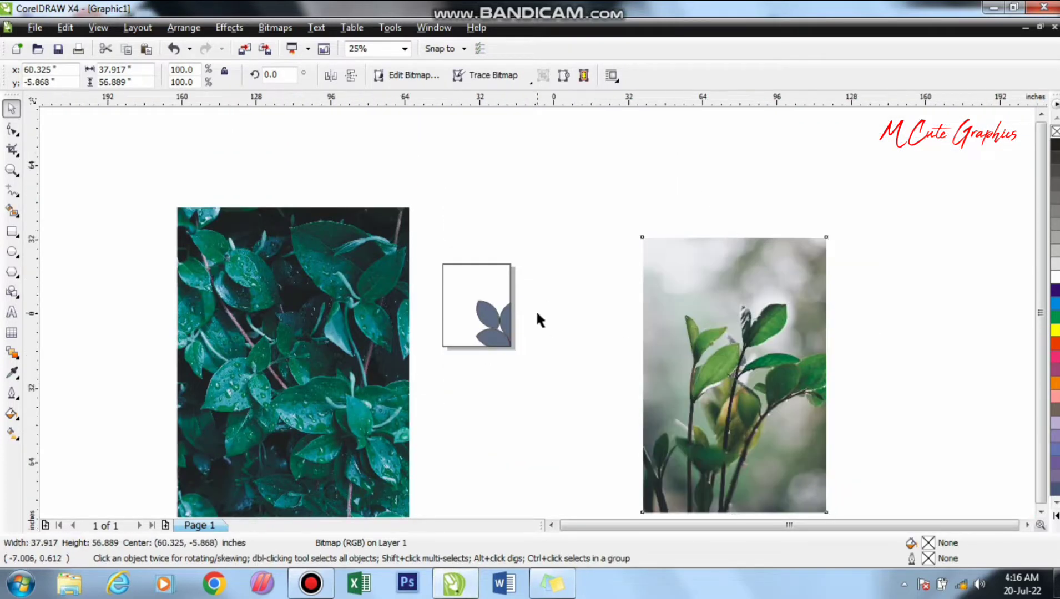
# - PowerClip the dark-green foliage photo into the lower petal
pyautogui.scroll(-1, 539, 319)
pyautogui.click(442, 325)
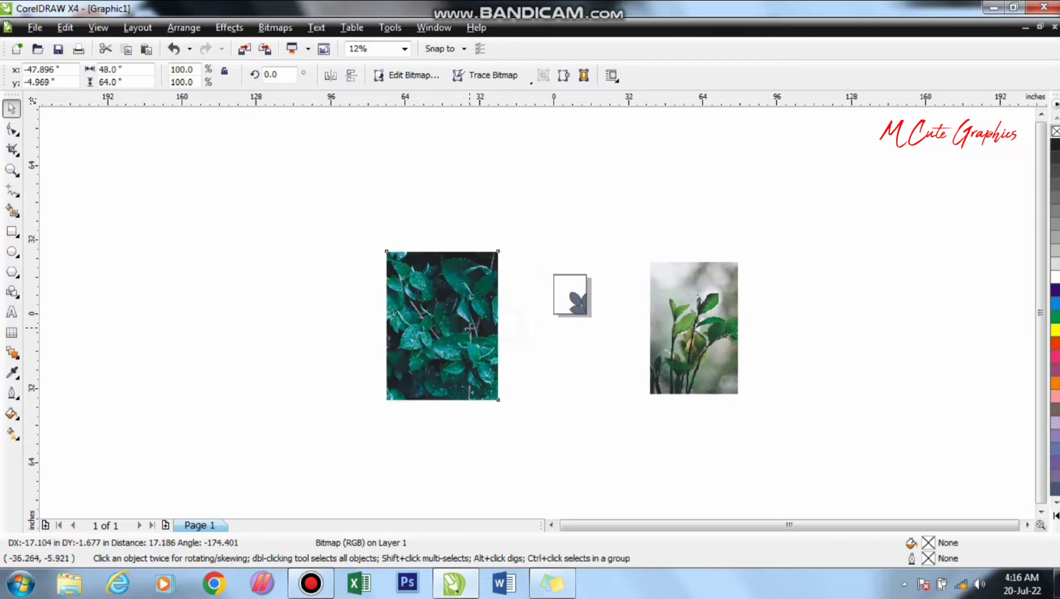
pyautogui.click(229, 28)
pyautogui.moveTo(311, 263)
pyautogui.click(397, 264)
pyautogui.click(575, 319)
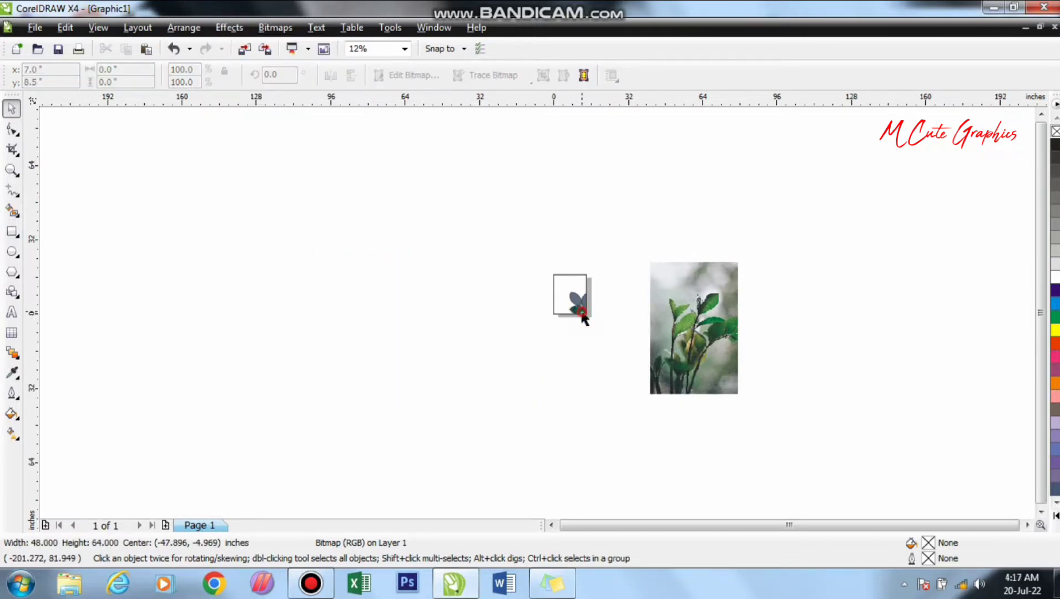
# - Edit the lower petal's PowerClip contents, shrinking the foliage photo until it just covers the petal, and finish editing
pyautogui.scroll(4, 588, 316)
pyautogui.rightClick(527, 317)
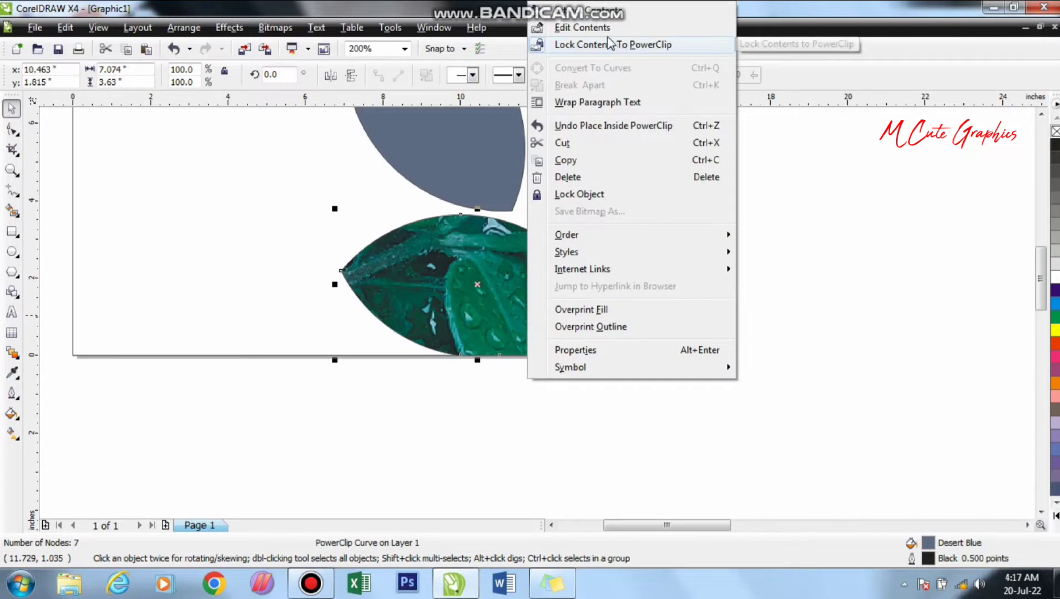
pyautogui.click(582, 27)
pyautogui.click(530, 302)
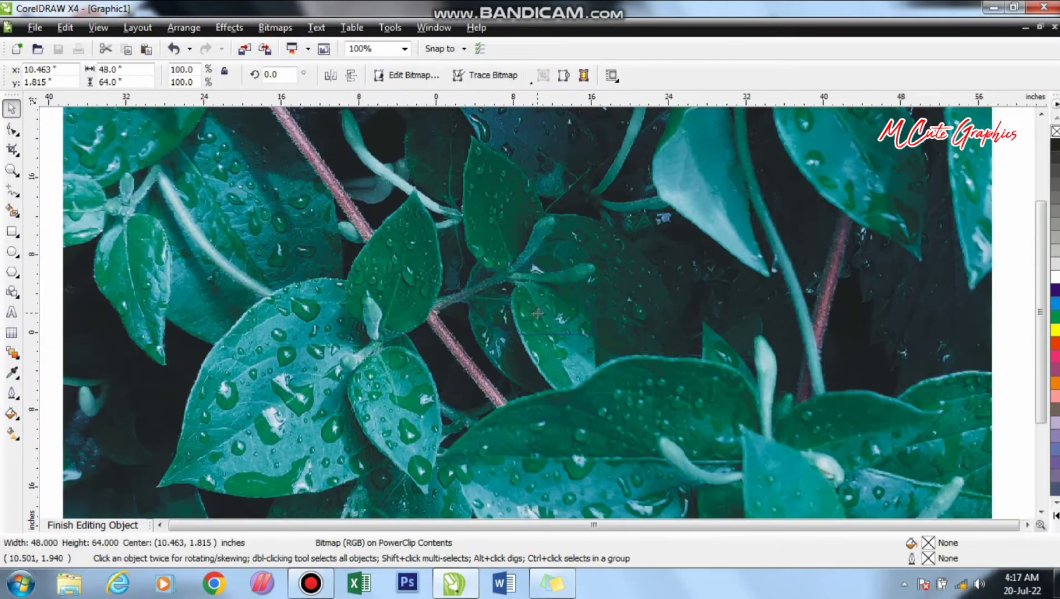
pyautogui.scroll(-2, 530, 303)
pyautogui.moveTo(413, 149); pyautogui.dragTo(500, 265)
pyautogui.scroll(1, 530, 322)
pyautogui.moveTo(472, 211); pyautogui.dragTo(559, 302)
pyautogui.scroll(1, 538, 302)
pyautogui.moveTo(606, 365); pyautogui.dragTo(597, 353)
pyautogui.scroll(1, 667, 444)
pyautogui.moveTo(649, 431); pyautogui.dragTo(672, 452)
pyautogui.rightClick(579, 399)
pyautogui.click(632, 78)
pyautogui.click(712, 390)
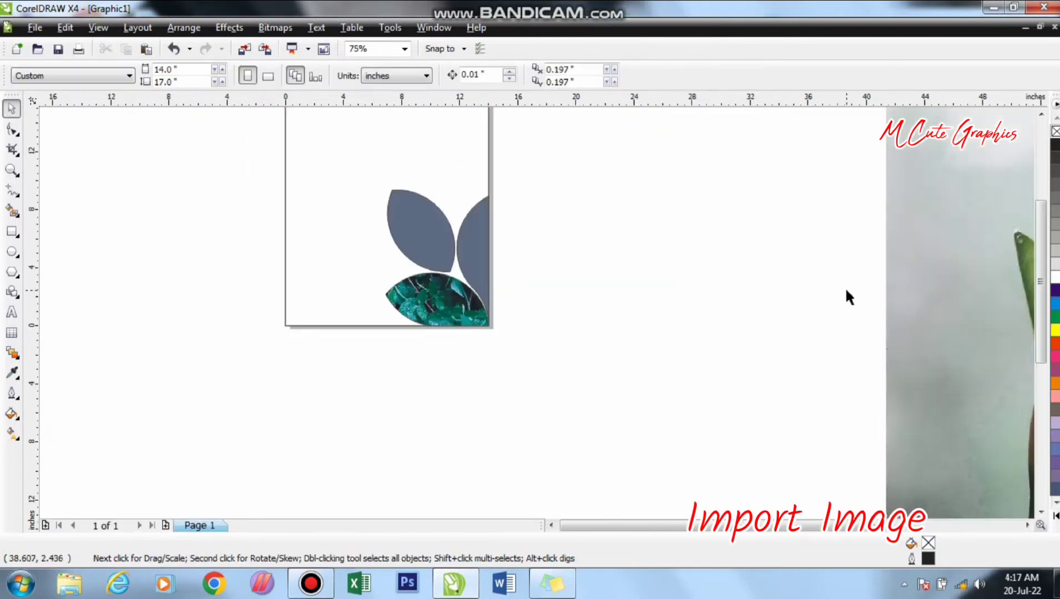
# - Move the plant-stem photo closer to the page and PowerClip it into the right petal
pyautogui.scroll(-1, 847, 296)
pyautogui.moveTo(603, 278); pyautogui.dragTo(464, 243)
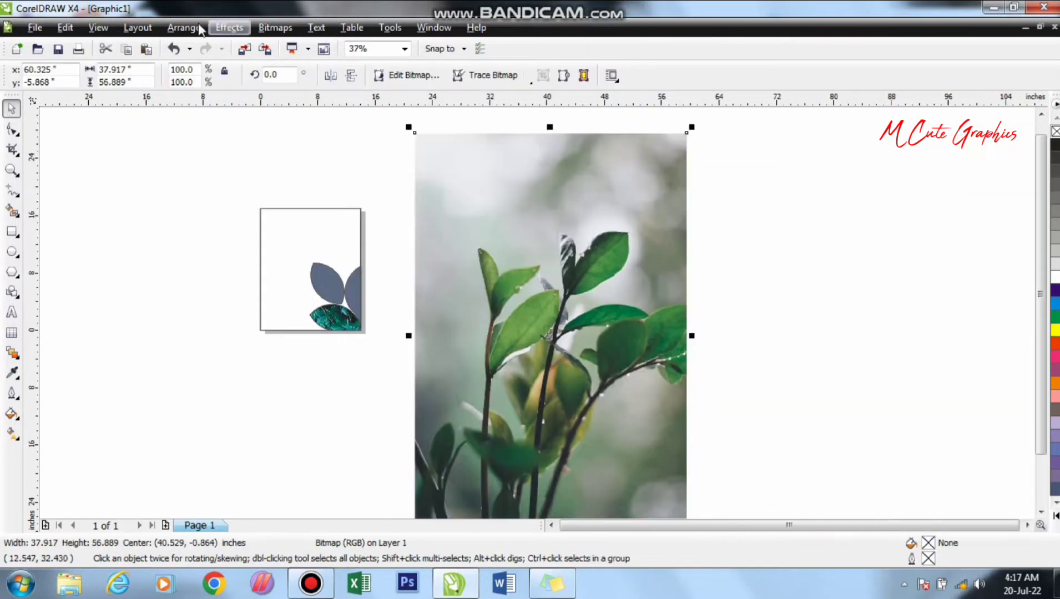
pyautogui.click(229, 27)
pyautogui.moveTo(257, 264)
pyautogui.click(404, 264)
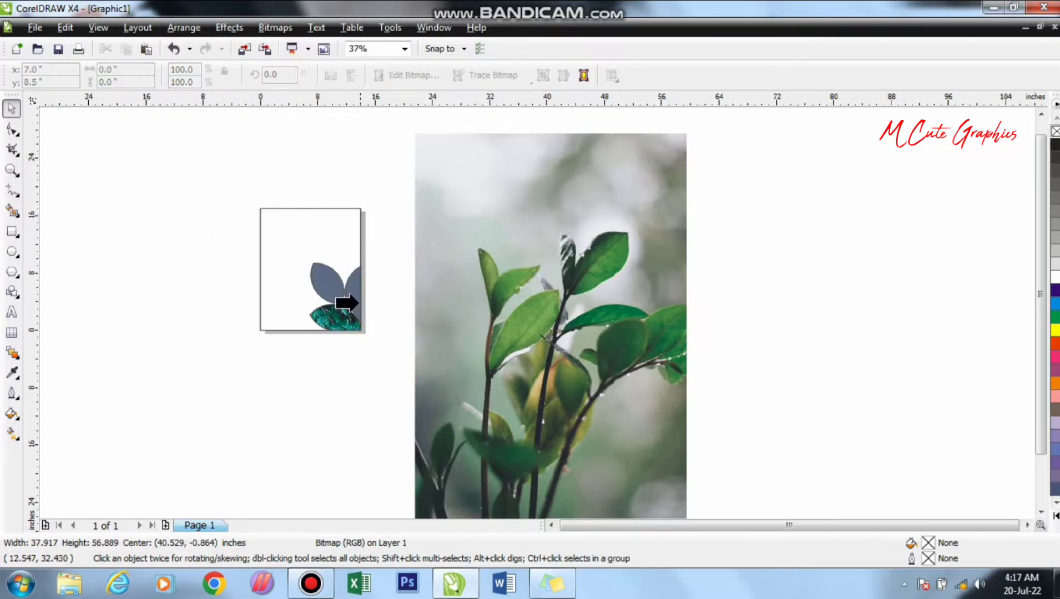
pyautogui.click(355, 296)
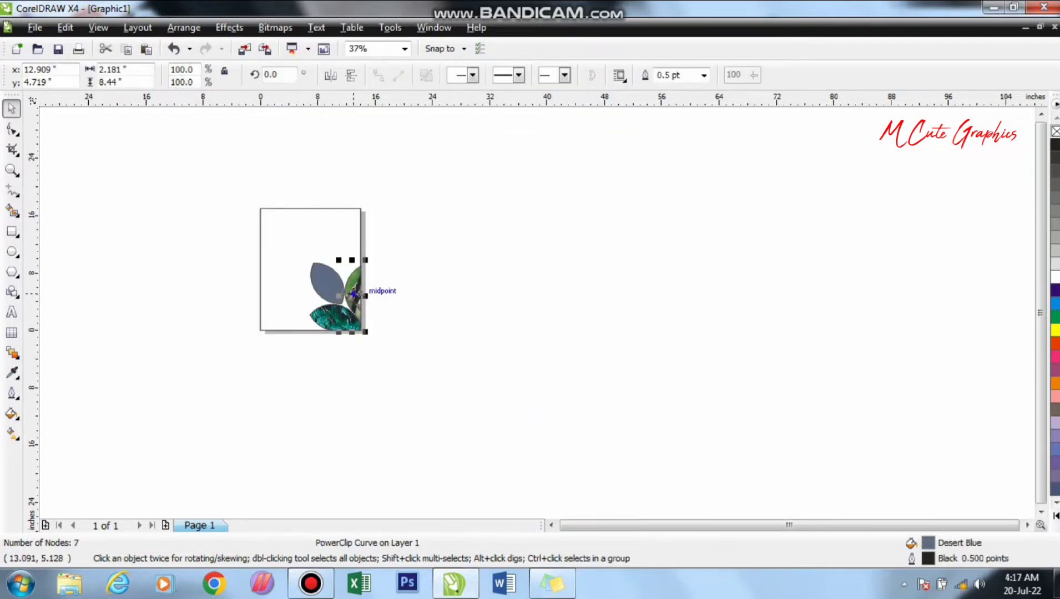
# - Edit the right petal's PowerClip contents, shrinking the plant-stem photo so more of the leaves fit the petal, and finish editing
pyautogui.rightClick(357, 297)
pyautogui.click(399, 28)
pyautogui.click(376, 298)
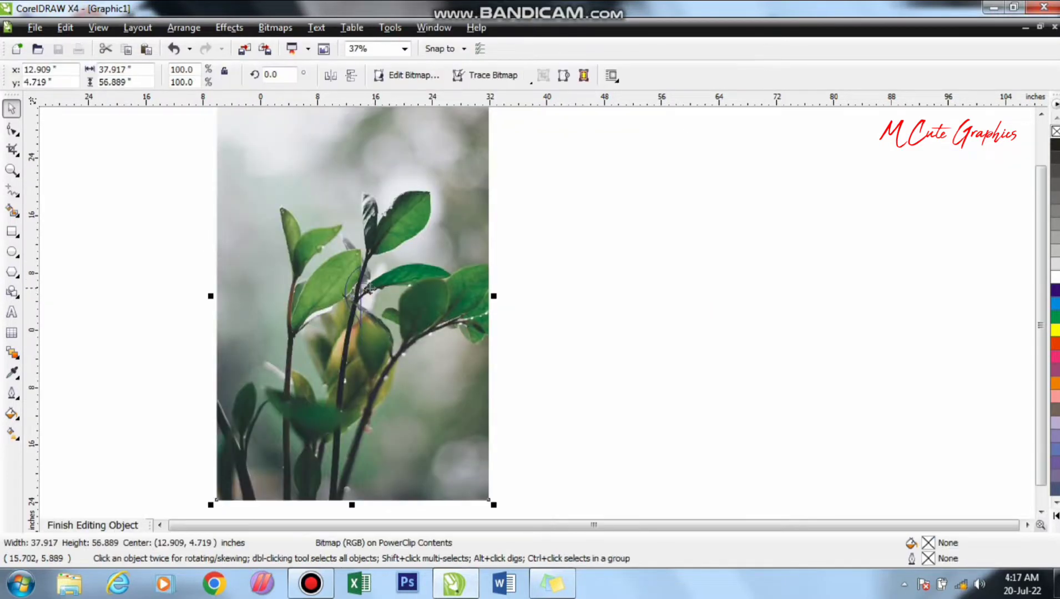
pyautogui.scroll(-2, 443, 249)
pyautogui.moveTo(457, 211); pyautogui.dragTo(566, 349)
pyautogui.scroll(2, 510, 291)
pyautogui.rightClick(628, 403)
pyautogui.click(664, 86)
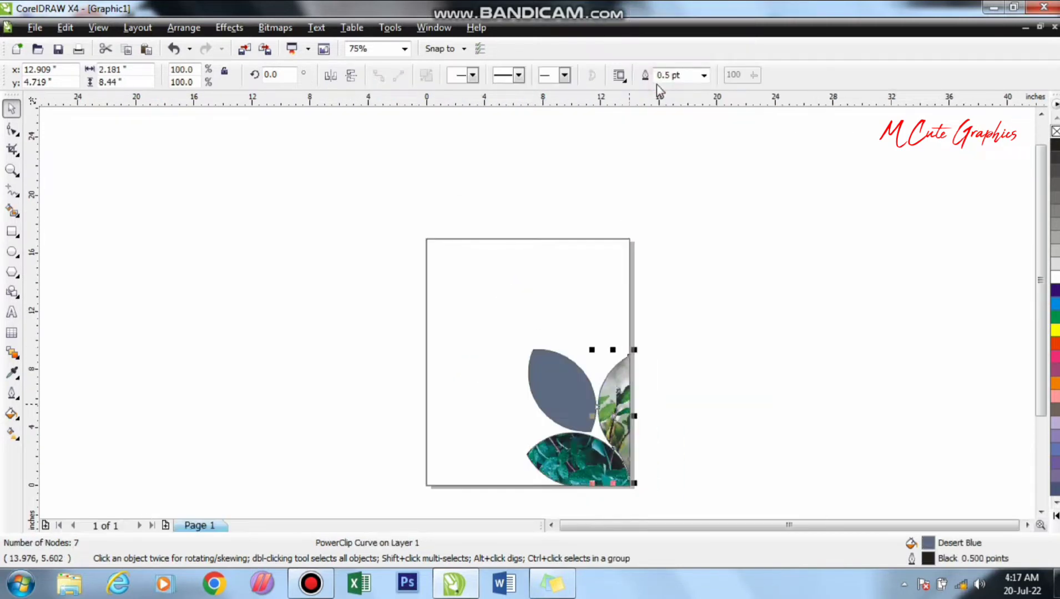
pyautogui.click(304, 214)
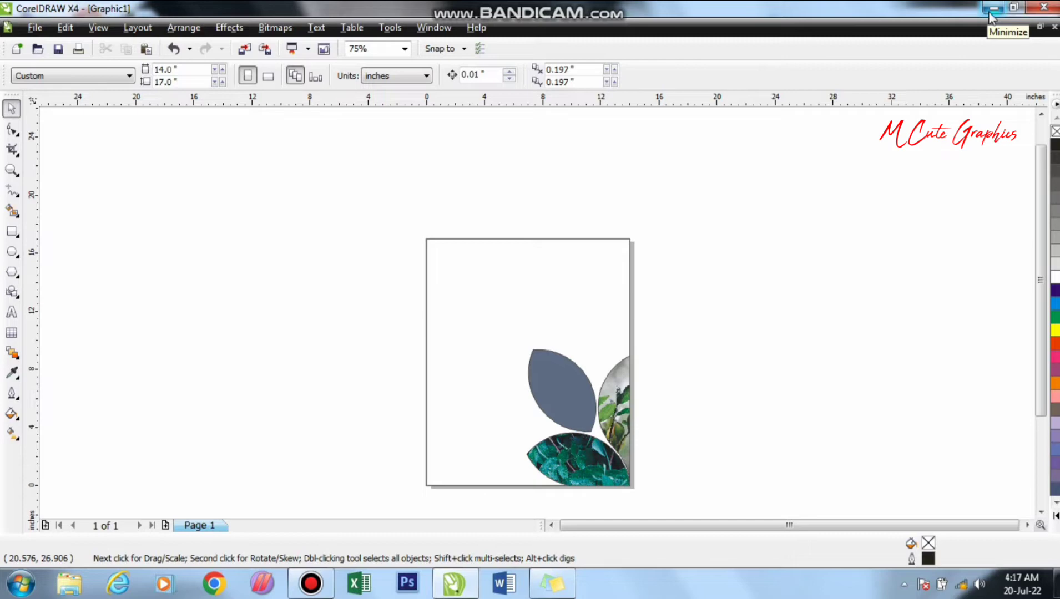
# - Import the photo of the bee on white flowers from the desktop and place it just left of the page
pyautogui.click(990, 11)
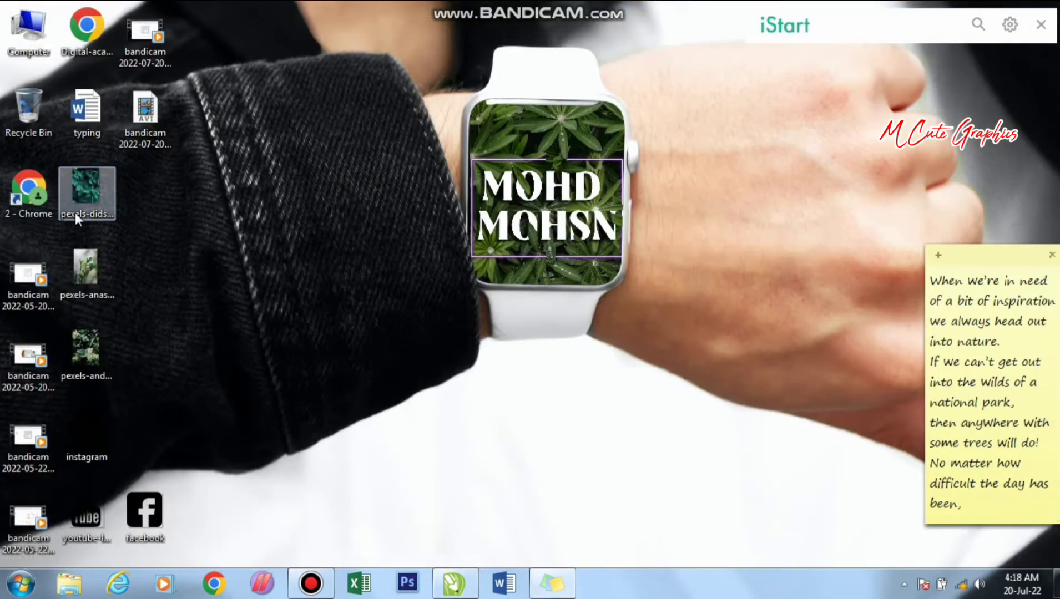
pyautogui.moveTo(93, 205); pyautogui.dragTo(416, 336)
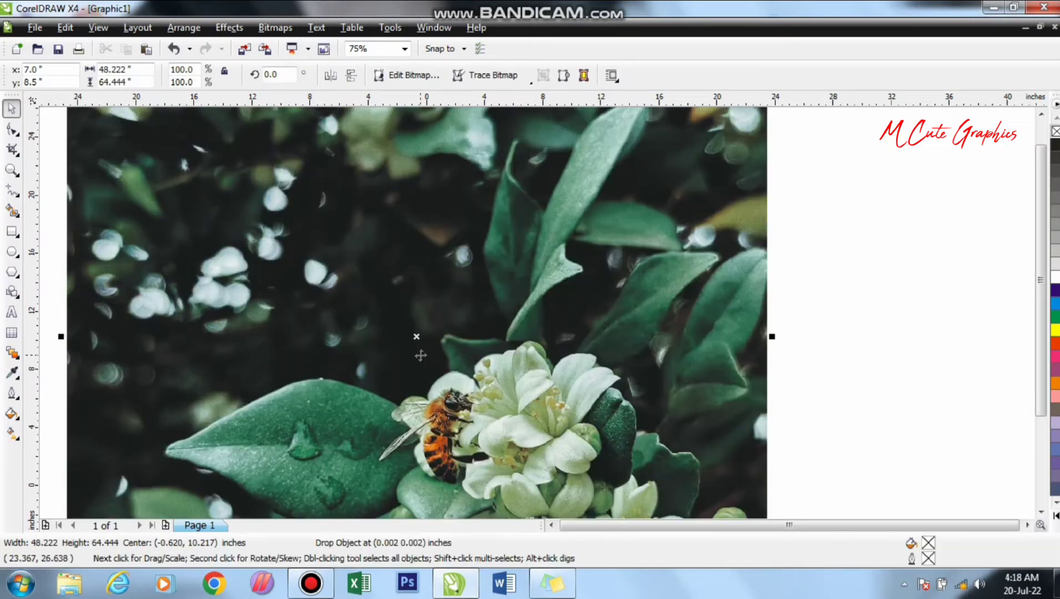
pyautogui.scroll(-2, 560, 286)
pyautogui.moveTo(560, 286); pyautogui.dragTo(464, 311)
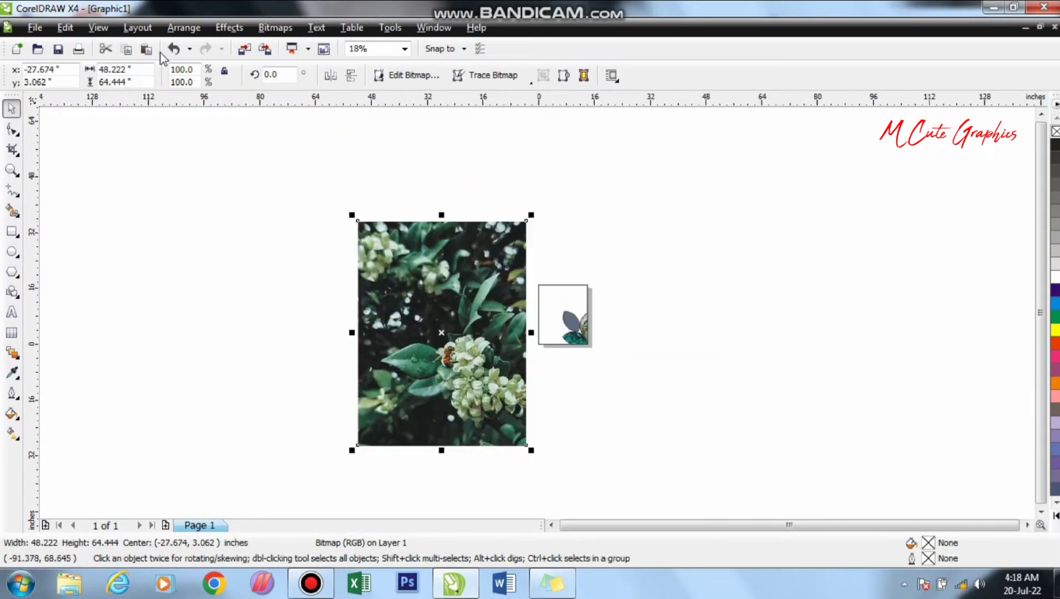
# - PowerClip the bee-and-flowers photo into the upper-left petal
pyautogui.click(229, 27)
pyautogui.moveTo(278, 264)
pyautogui.click(395, 267)
pyautogui.click(563, 325)
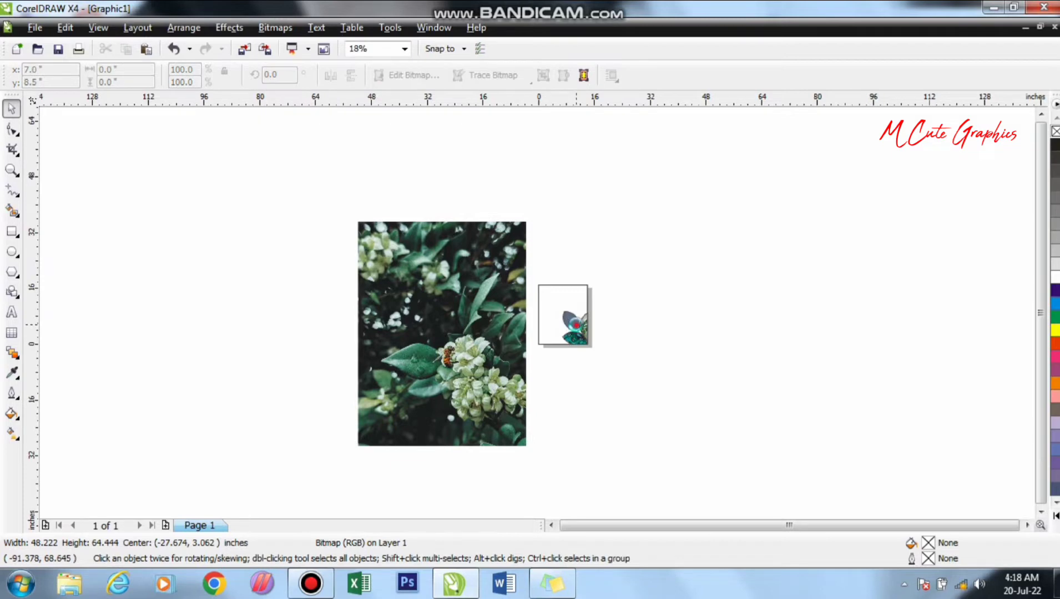
# - Edit the upper-left petal's PowerClip contents, scaling the bee photo to about 7.66 × 10.24 in, and finish editing
pyautogui.rightClick(576, 324)
pyautogui.click(644, 32)
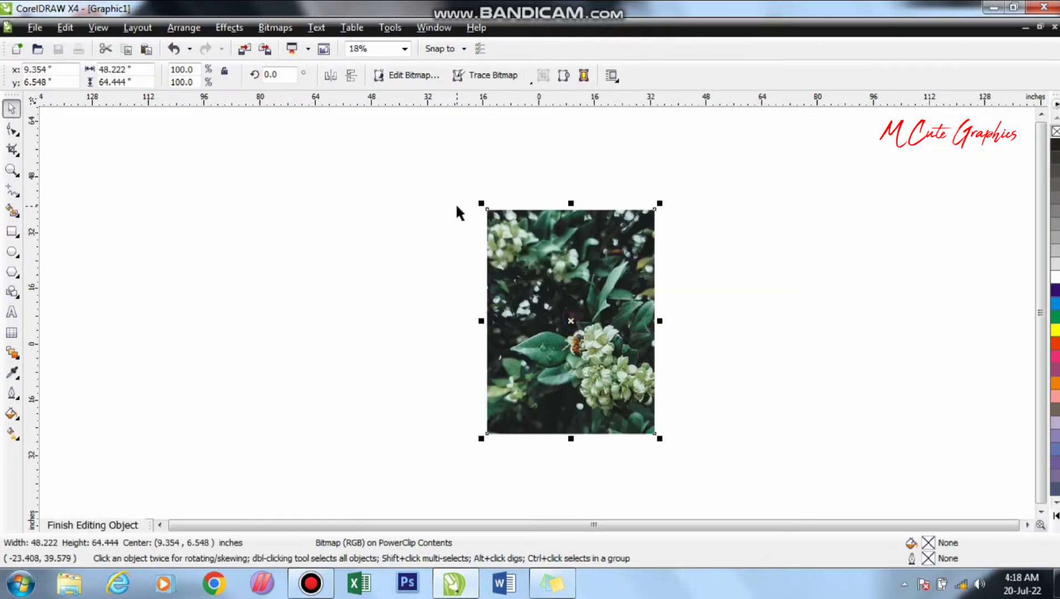
pyautogui.moveTo(486, 205); pyautogui.dragTo(546, 289)
pyautogui.scroll(2, 580, 313)
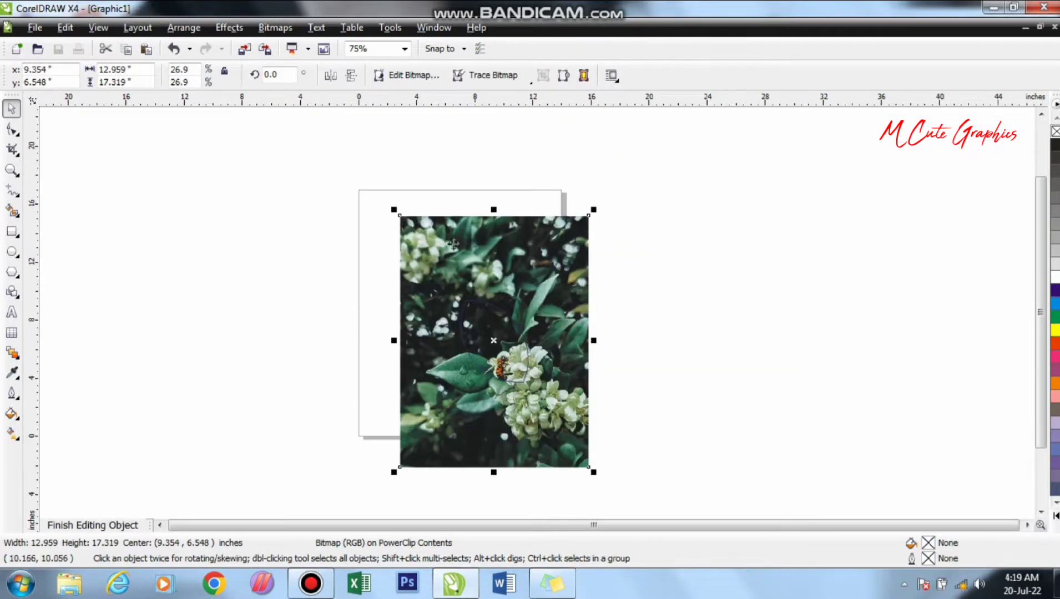
pyautogui.moveTo(395, 211); pyautogui.dragTo(411, 257)
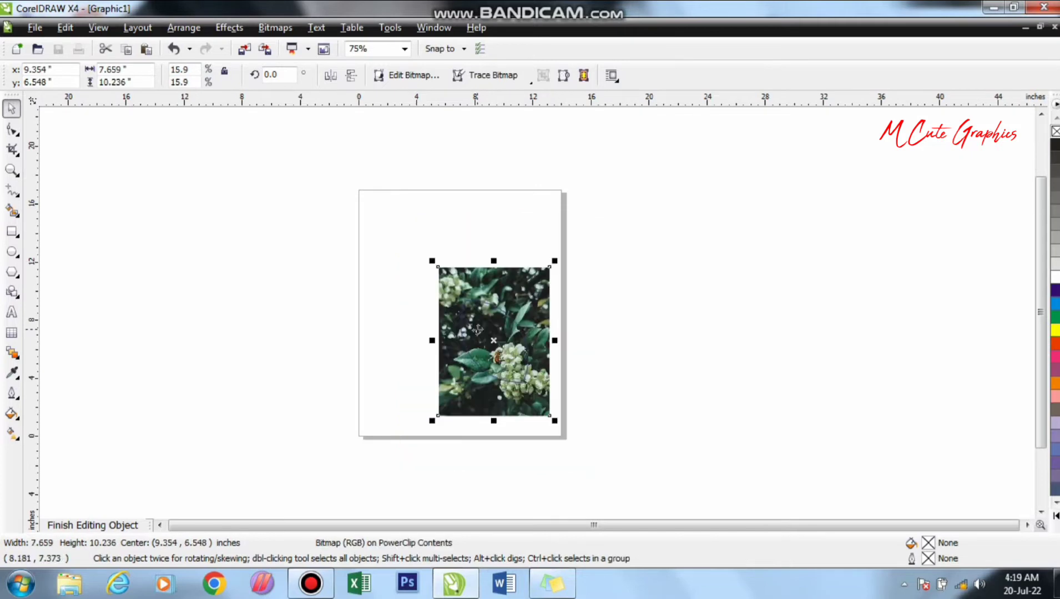
pyautogui.rightClick(477, 329)
pyautogui.click(533, 78)
pyautogui.click(673, 301)
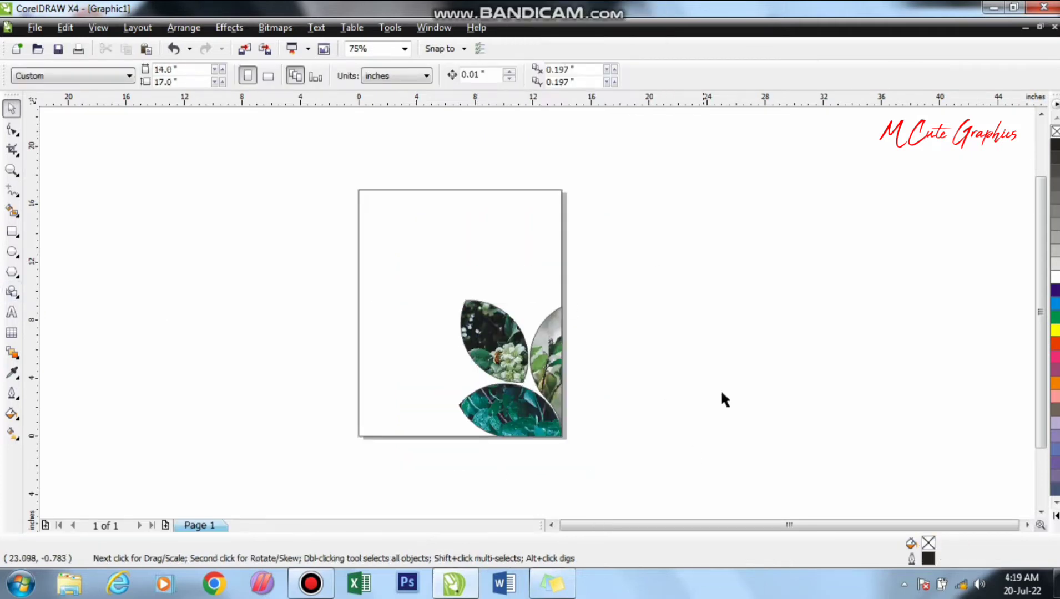
# - Remove the fill colour from all three petals
pyautogui.moveTo(709, 266); pyautogui.dragTo(399, 519)
pyautogui.click(1055, 132)
pyautogui.click(859, 203)
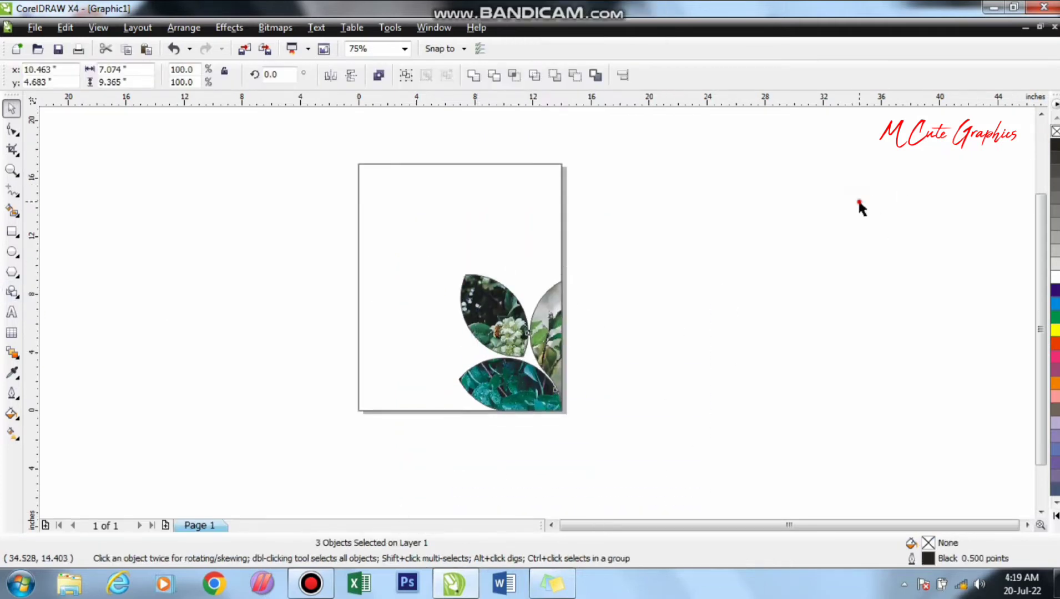
# - Add the artistic text "nature" beside the page's left edge and enlarge it to about 134 pt
pyautogui.click(11, 312)
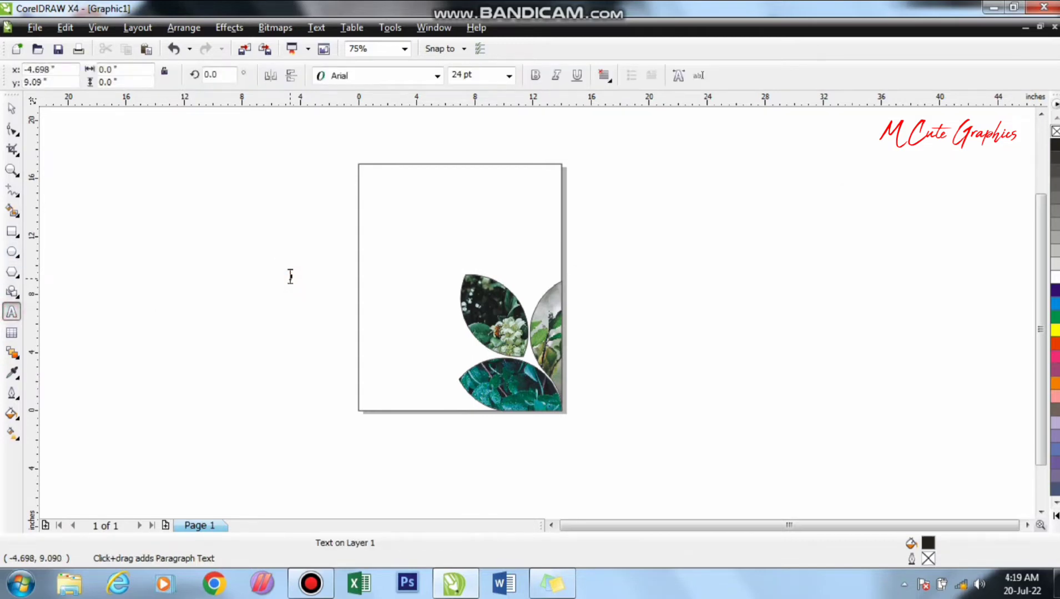
pyautogui.click(290, 277)
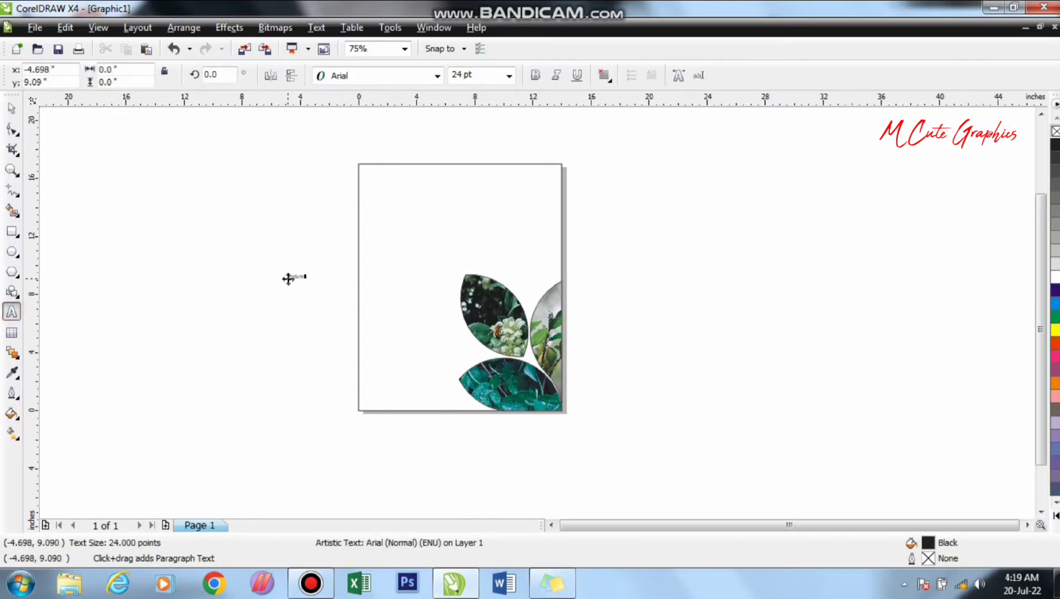
pyautogui.moveTo(310, 284); pyautogui.dragTo(357, 325)
# - Change the "nature" text to UPPERCASE and make it bold
pyautogui.hotkey('ctrl', 'a')
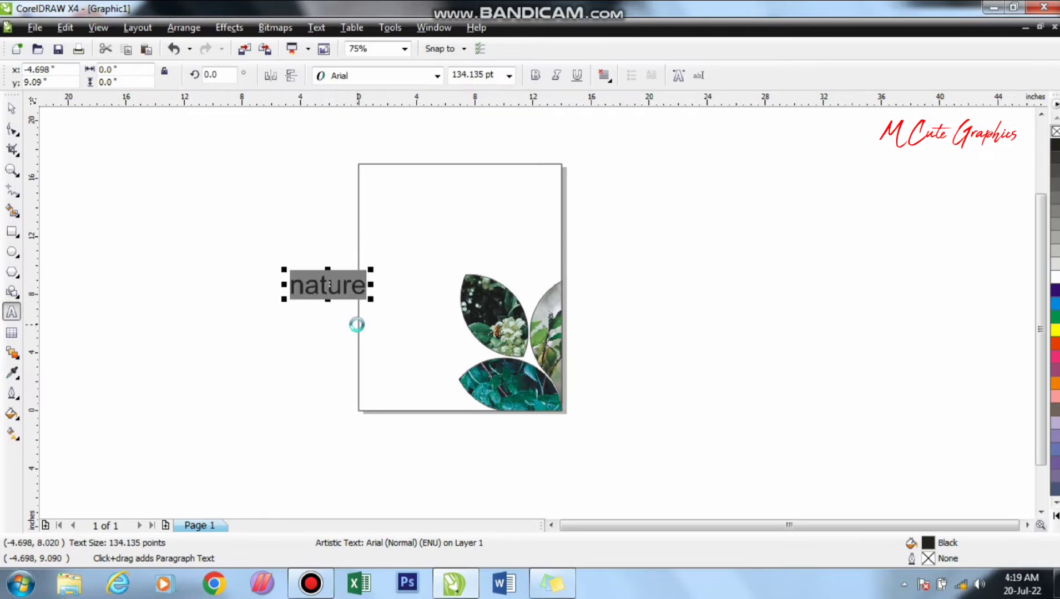
pyautogui.hotkey('shift', 'F3')
pyautogui.click(444, 278)
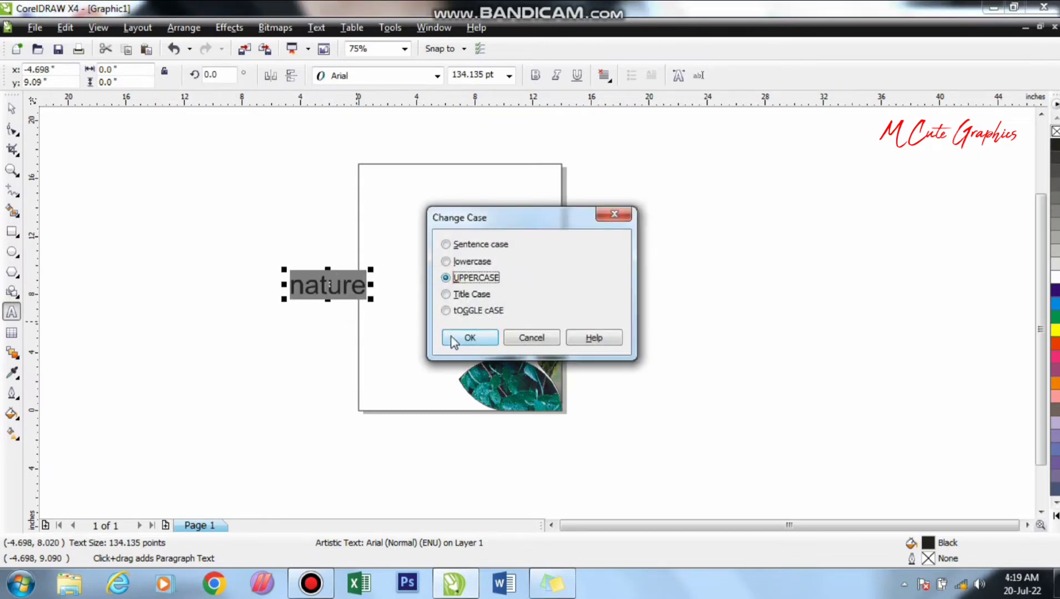
pyautogui.click(460, 337)
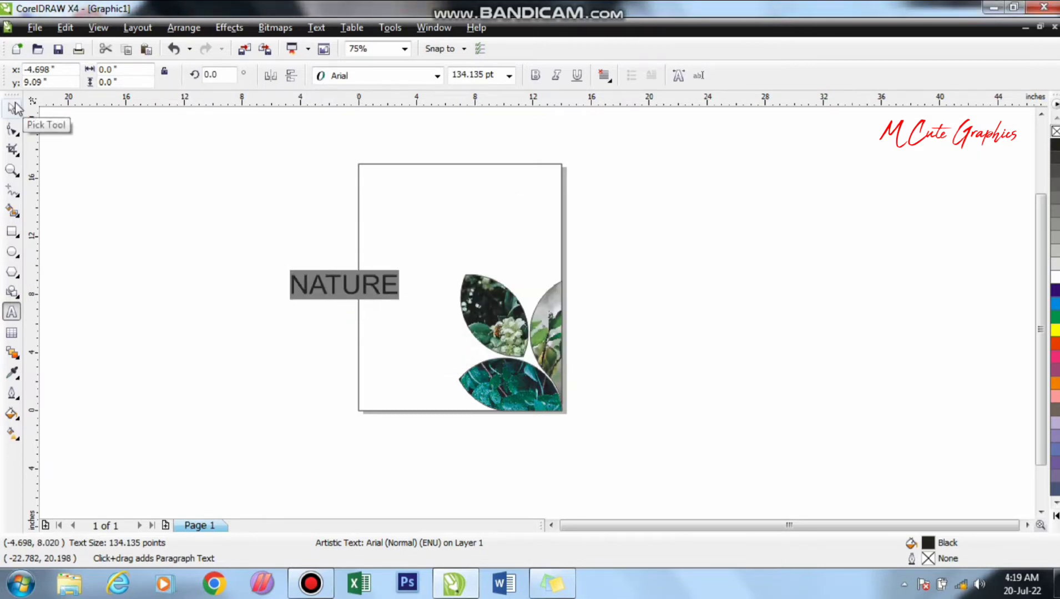
pyautogui.hotkey('ctrl', 'b')
pyautogui.click(12, 108)
# - Rotate the NATURE text to 90°, move it into the page's upper-left corner and enlarge it slightly
pyautogui.click(217, 74)
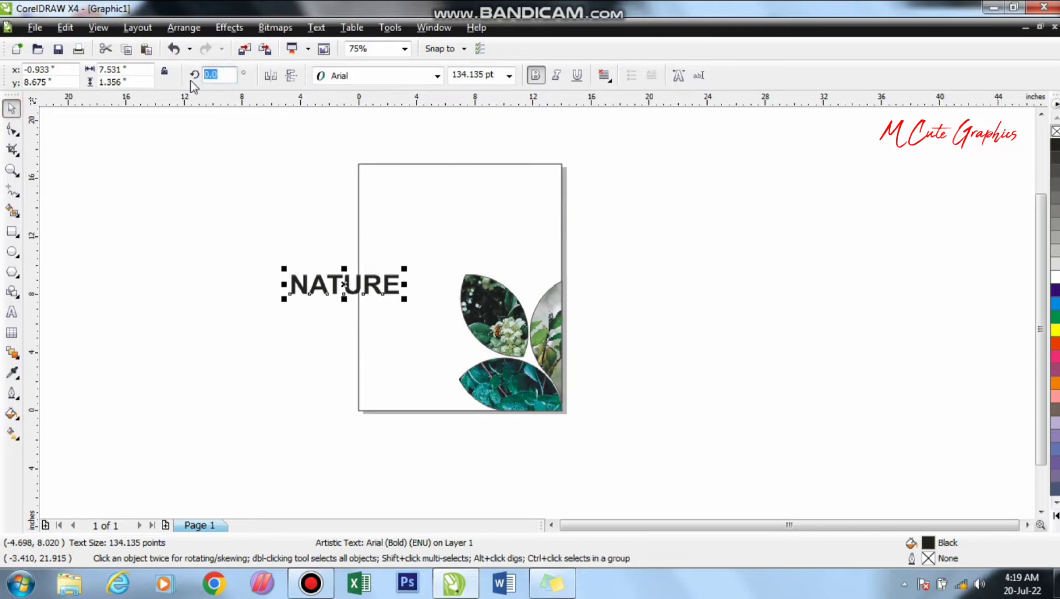
pyautogui.write('90')
pyautogui.press('Return')
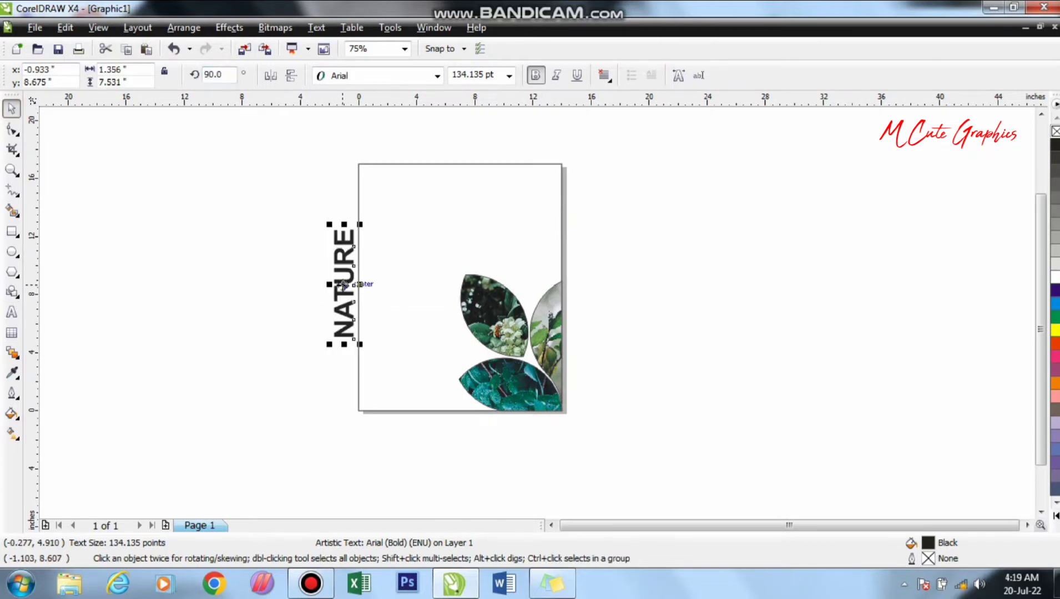
pyautogui.moveTo(347, 283); pyautogui.dragTo(383, 232)
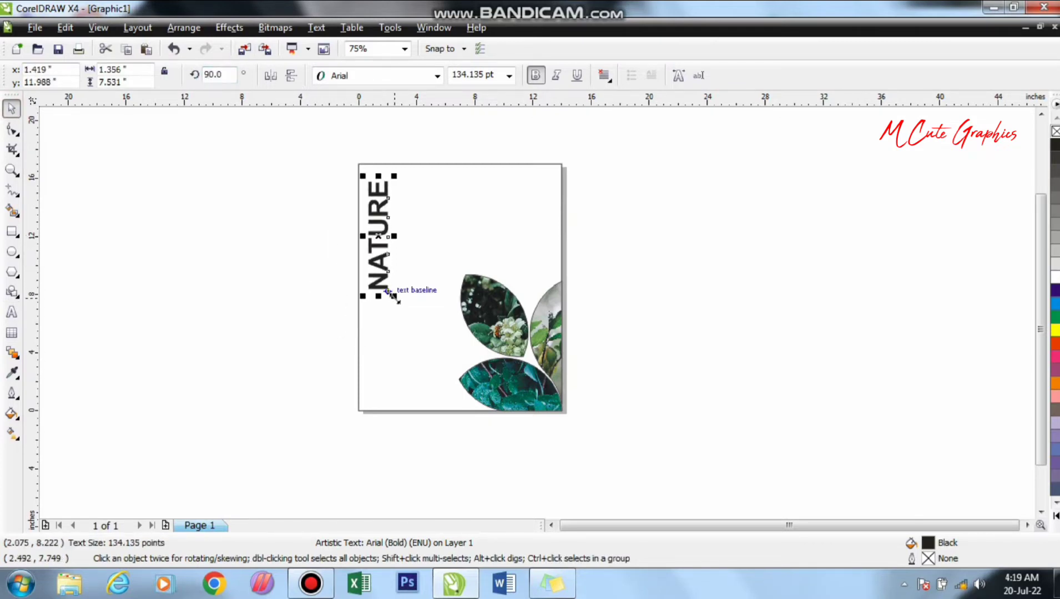
pyautogui.moveTo(395, 290); pyautogui.dragTo(401, 310)
pyautogui.click(284, 247)
# - Place a horizontal guideline at about 15.744 in, level with the top end of the NATURE text
pyautogui.moveTo(448, 101); pyautogui.dragTo(481, 183)
pyautogui.scroll(1, 513, 155)
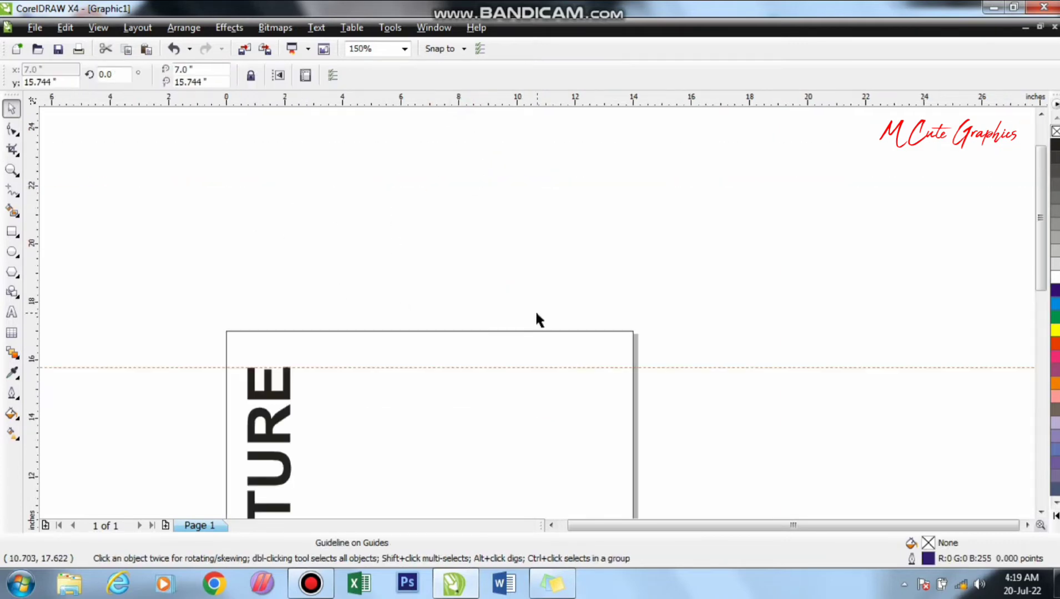
pyautogui.scroll(1, 430, 340)
pyautogui.scroll(-1, 444, 342)
# - Add the text "m cute graphics" in 24 pt Arial above and left of the page, and make it UPPERCASE and bold
pyautogui.click(11, 312)
pyautogui.click(142, 232)
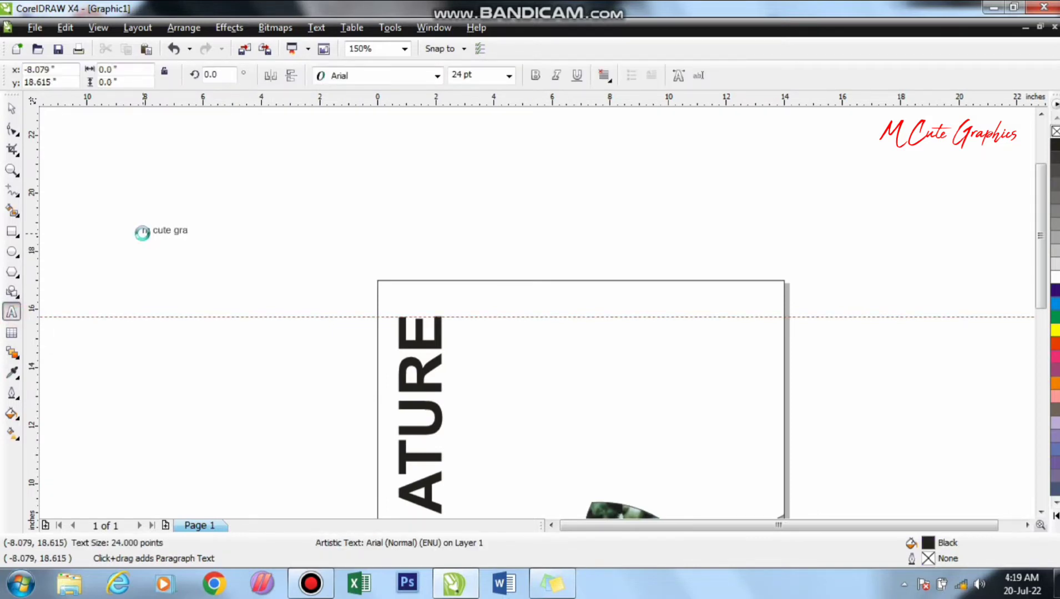
pyautogui.hotkey('ctrl', 'a')
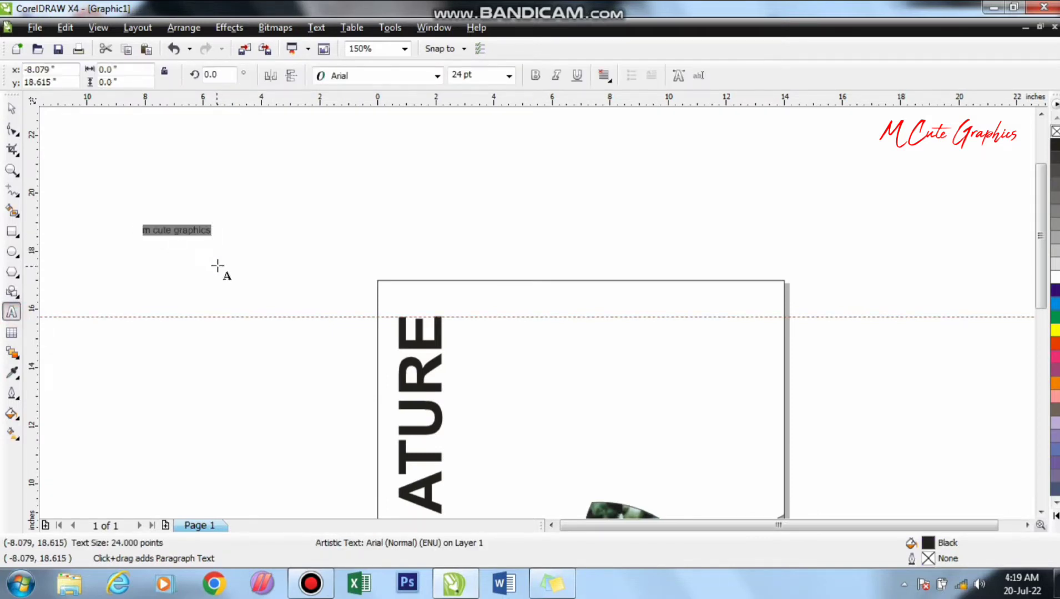
pyautogui.hotkey('shift', 'F3')
pyautogui.click(446, 278)
pyautogui.click(457, 332)
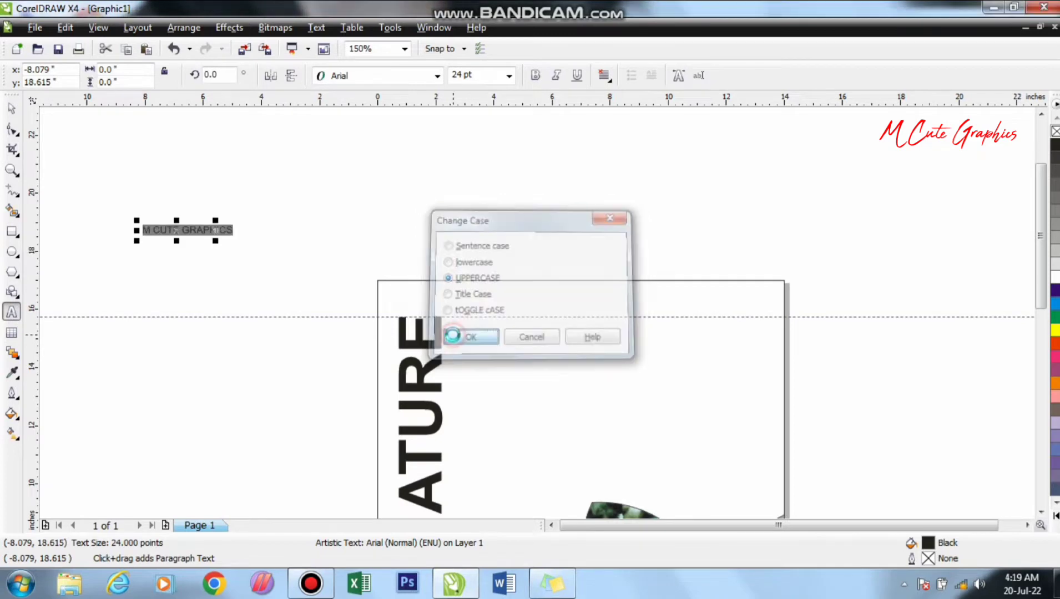
pyautogui.hotkey('ctrl', 'b')
pyautogui.click(11, 108)
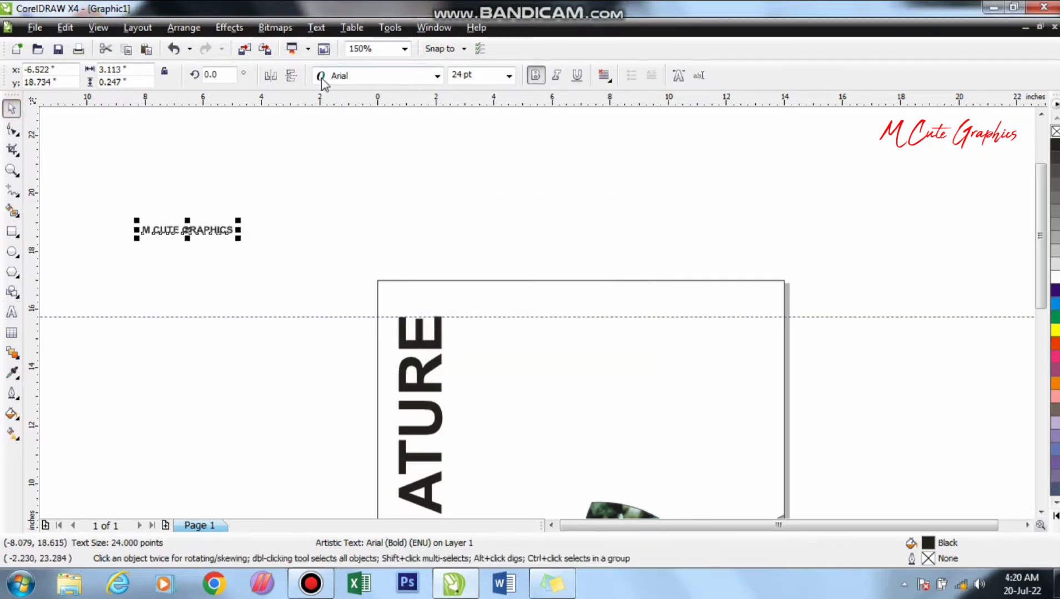
# - Rotate the M CUTE GRAPHICS text to 90° and place it beside NATURE, with its top end at the upper guideline
pyautogui.click(220, 74)
pyautogui.write('90')
pyautogui.press('Return')
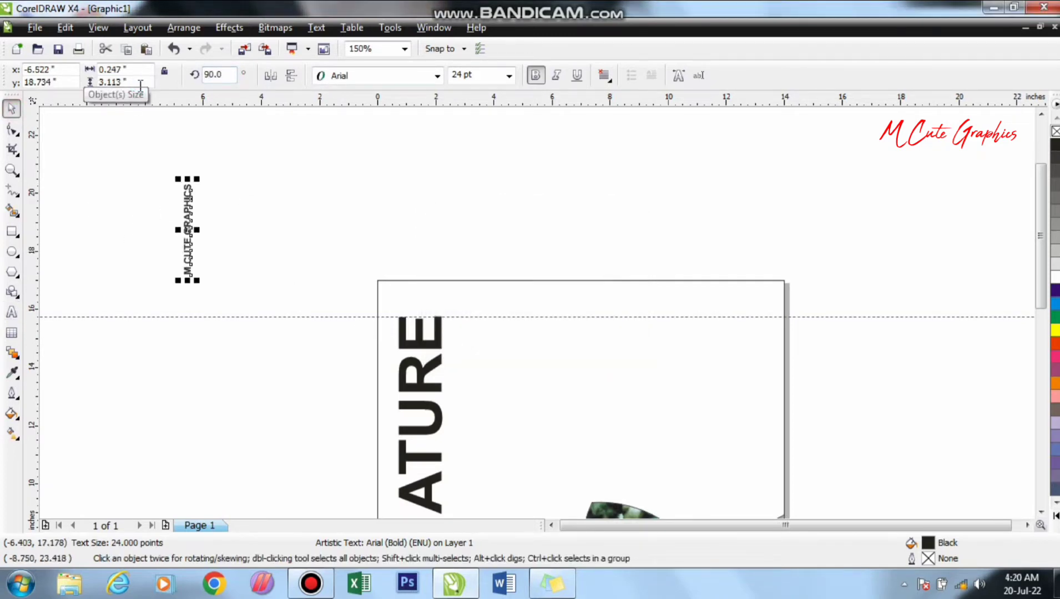
pyautogui.moveTo(187, 229); pyautogui.dragTo(465, 362)
pyautogui.scroll(5, 538, 319)
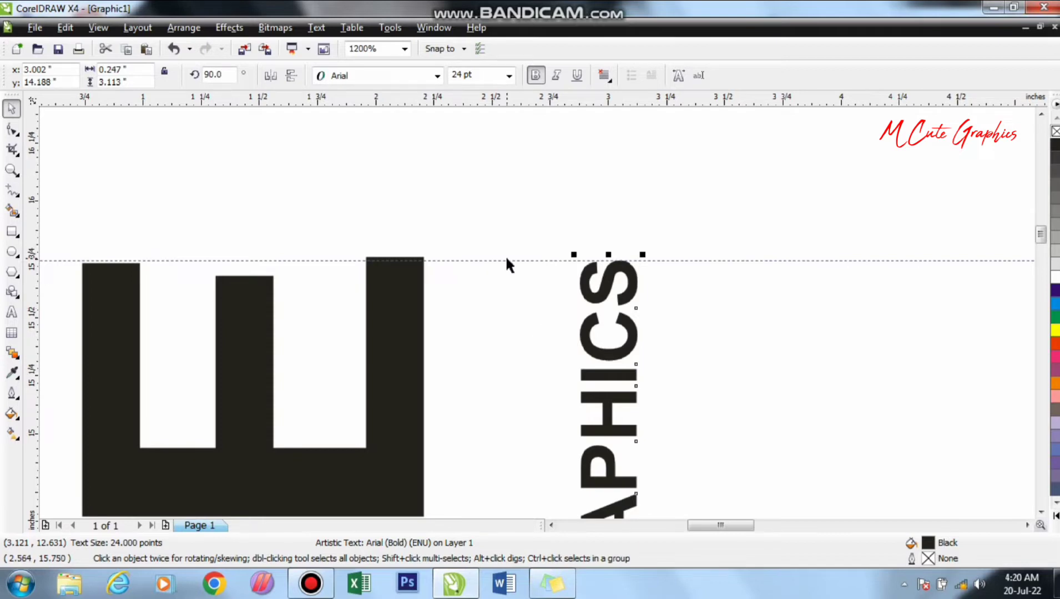
pyautogui.hotkey('ctrl', 'Up')
pyautogui.scroll(-3, 547, 325)
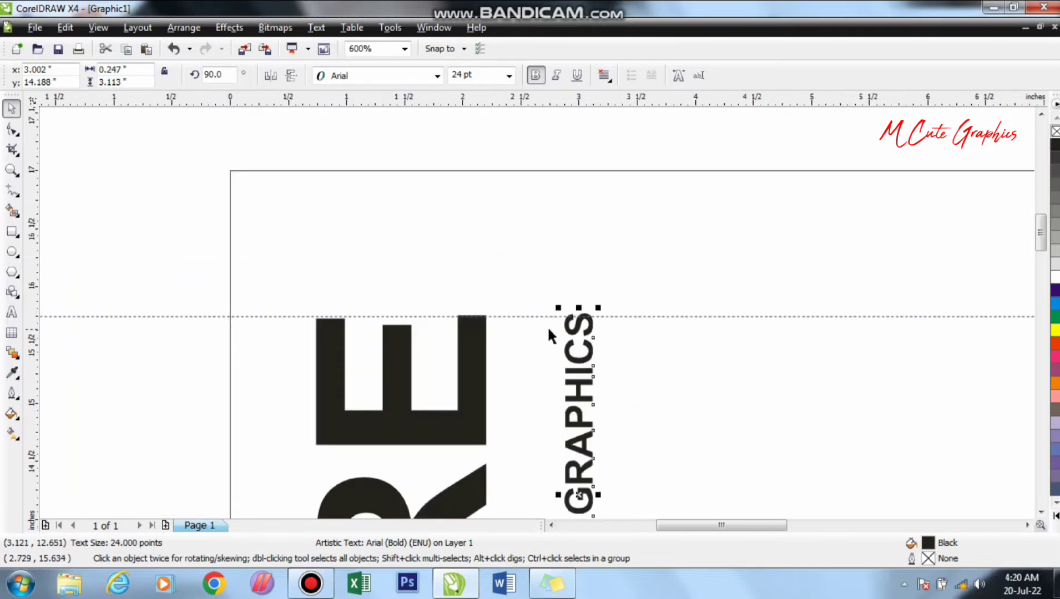
# - Place a horizontal guideline at about 7.641 in, level with the bottom end of the NATURE text
pyautogui.scroll(-2, 633, 107)
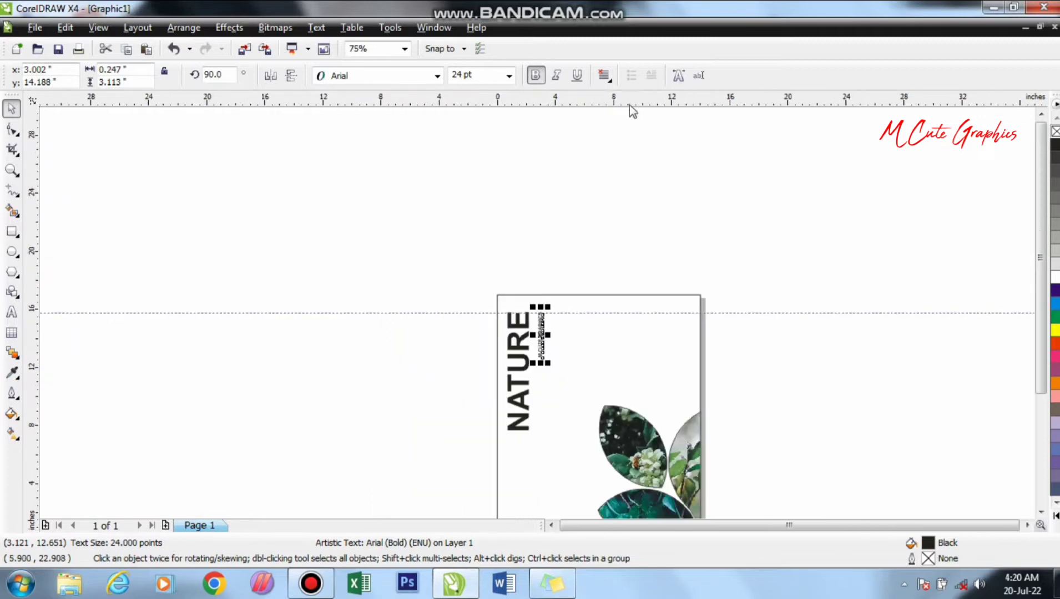
pyautogui.click(652, 433)
pyautogui.scroll(1, 605, 338)
pyautogui.moveTo(683, 334); pyautogui.dragTo(683, 328)
# - Draw a black-filled vertical bar about 0.228 × 4.654 in below M CUTE GRAPHICS, ending at the lower guideline
pyautogui.click(12, 232)
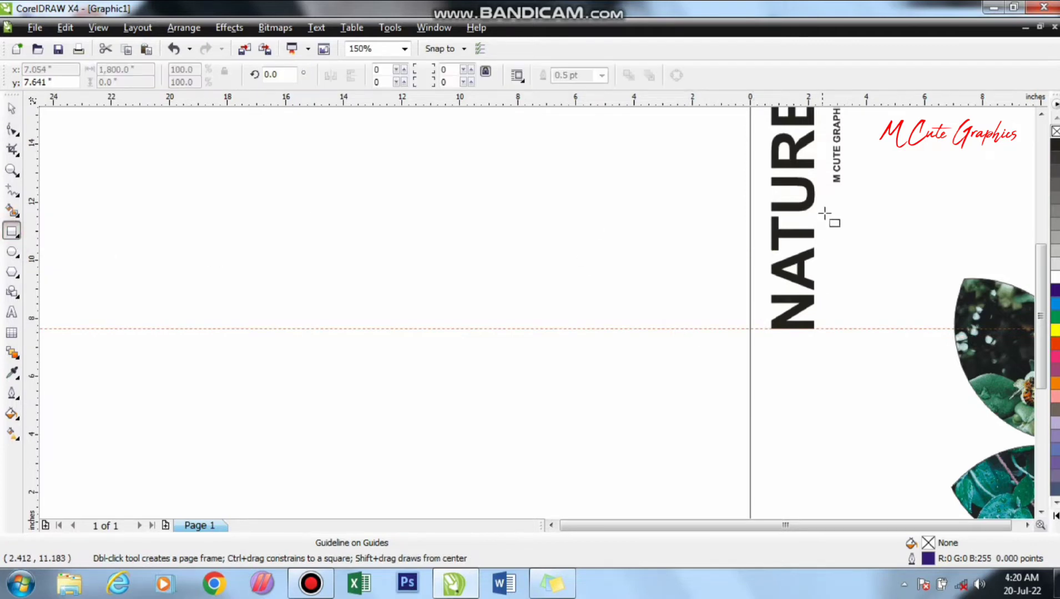
pyautogui.scroll(1, 827, 215)
pyautogui.click(553, 258)
pyautogui.moveTo(553, 258)
pyautogui.mouseDown()
pyautogui.moveTo(566, 268)
pyautogui.moveTo(566, 485)
pyautogui.moveTo(540, 311)
pyautogui.moveTo(541, 364)
pyautogui.mouseUp()
pyautogui.press('space')
pyautogui.click(1056, 143)
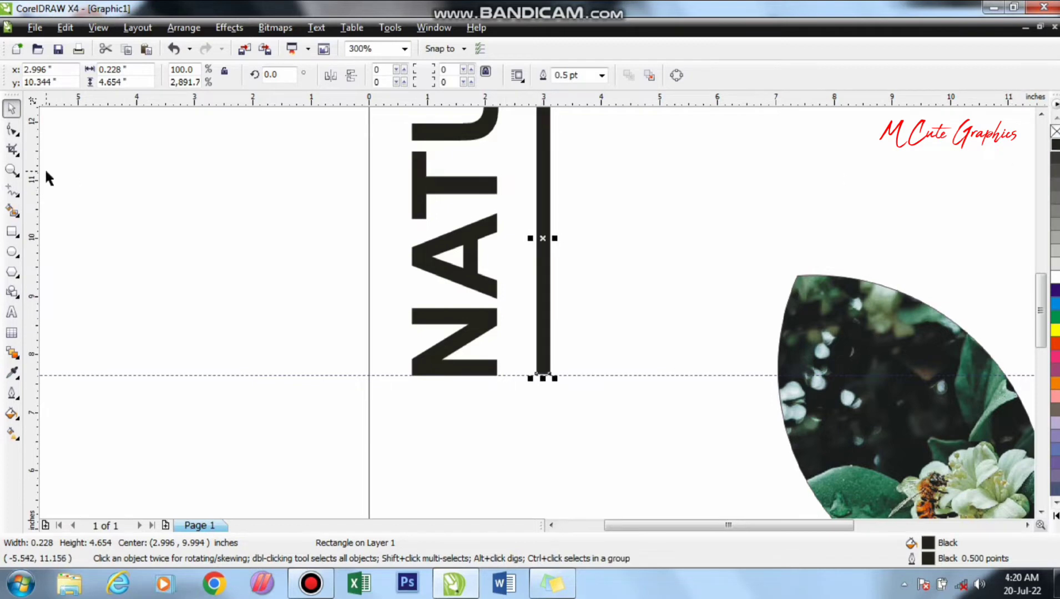
pyautogui.click(11, 232)
pyautogui.click(360, 232)
pyautogui.click(12, 109)
pyautogui.scroll(-1, 117, 189)
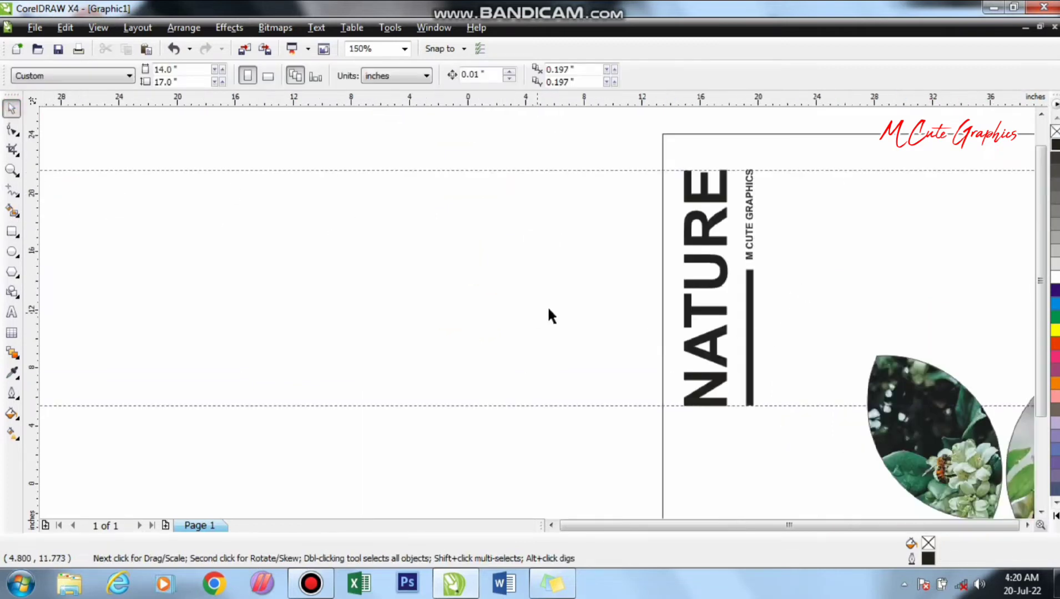
# - Copy the whole nature quote from the sticky note and paste it as artistic text beside the page
pyautogui.scroll(-1, 572, 308)
pyautogui.click(567, 591)
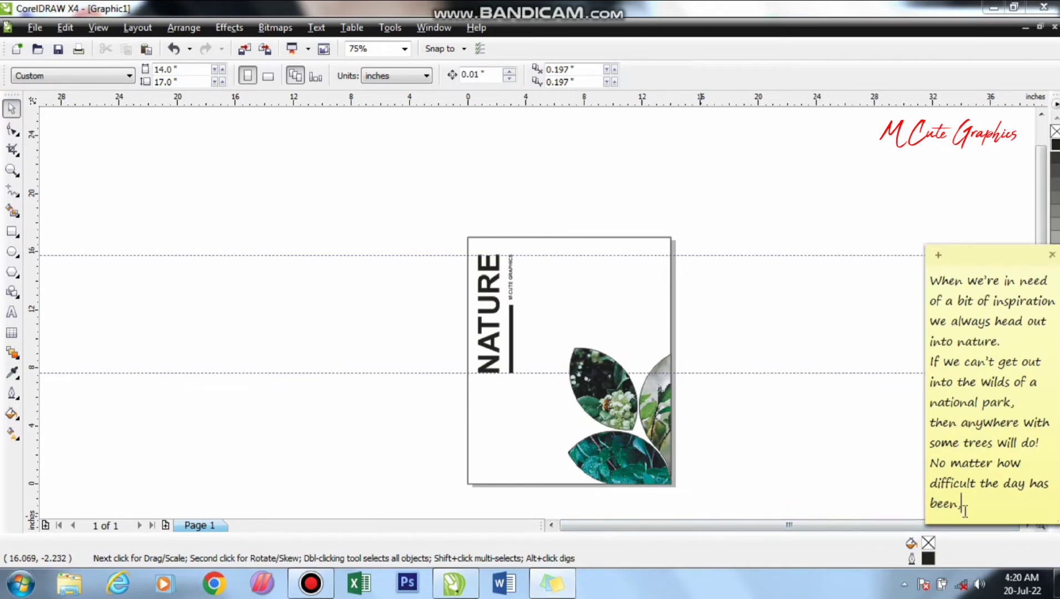
pyautogui.hotkey('ctrl', 'a')
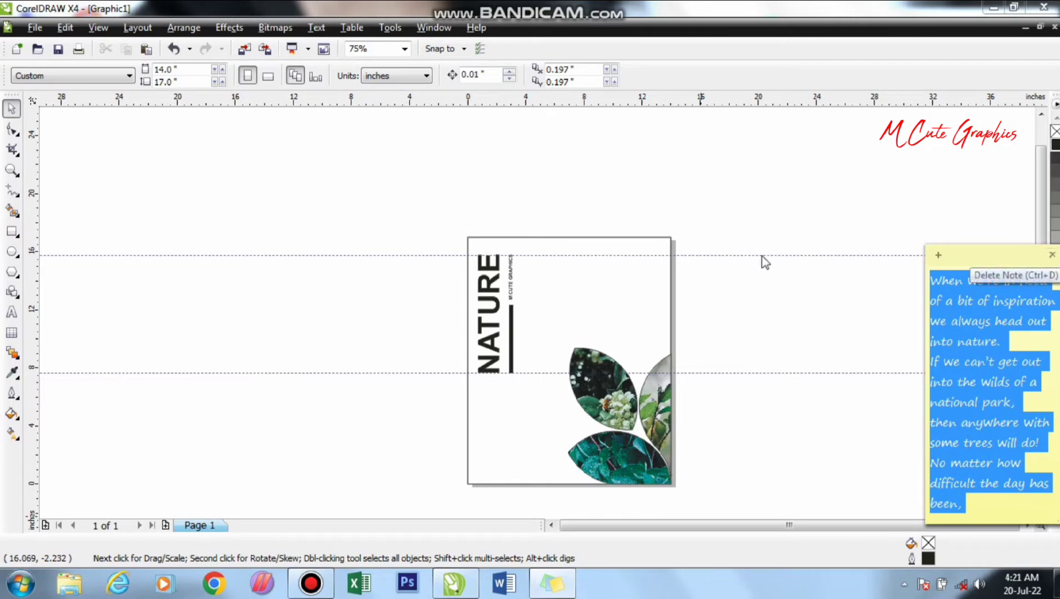
pyautogui.click(11, 312)
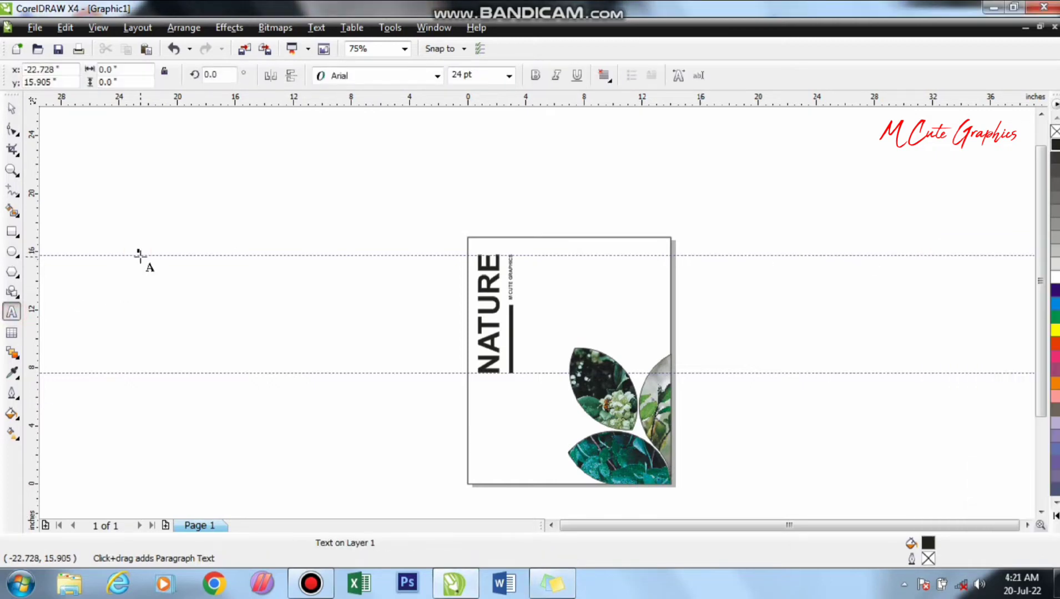
pyautogui.hotkey('ctrl', 'v')
pyautogui.click(470, 400)
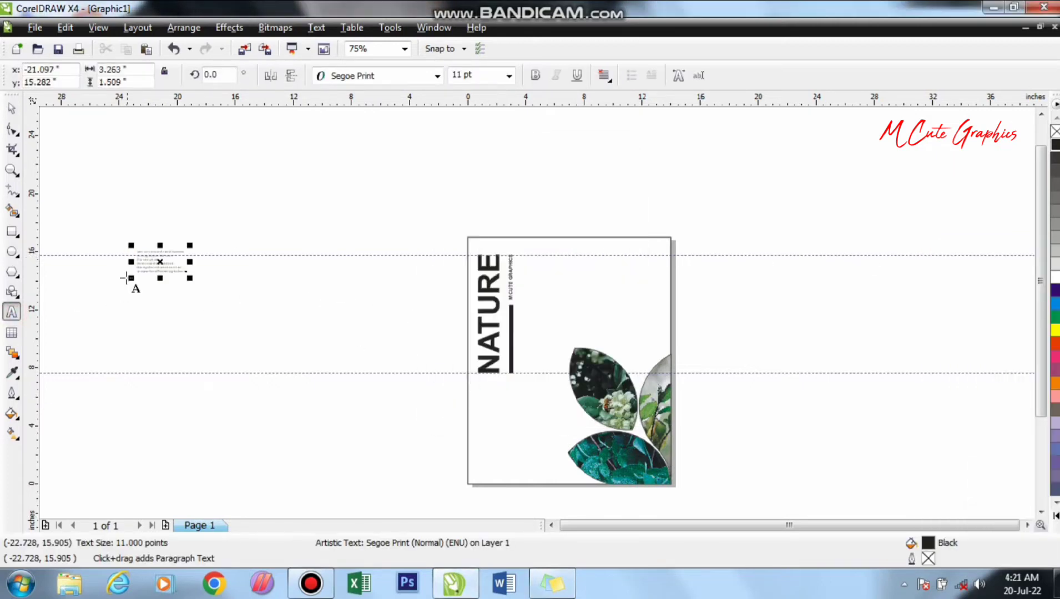
# - Move the quote to the page's upper-right area, right-align it and enlarge it to about 18 pt, starting at the upper guideline
pyautogui.click(11, 109)
pyautogui.moveTo(155, 266); pyautogui.dragTo(600, 287)
pyautogui.scroll(5, 599, 285)
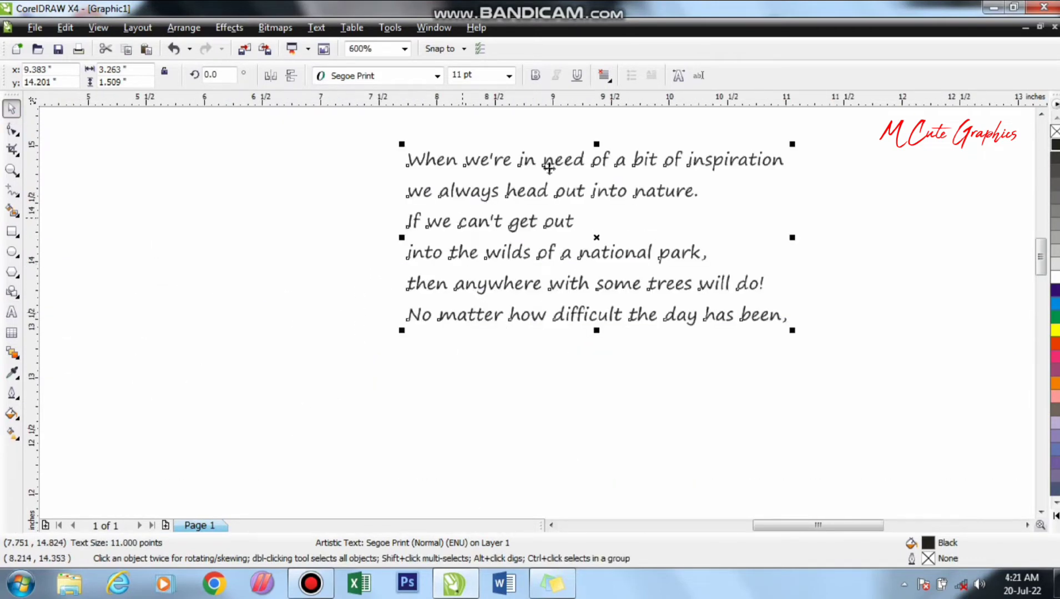
pyautogui.click(601, 76)
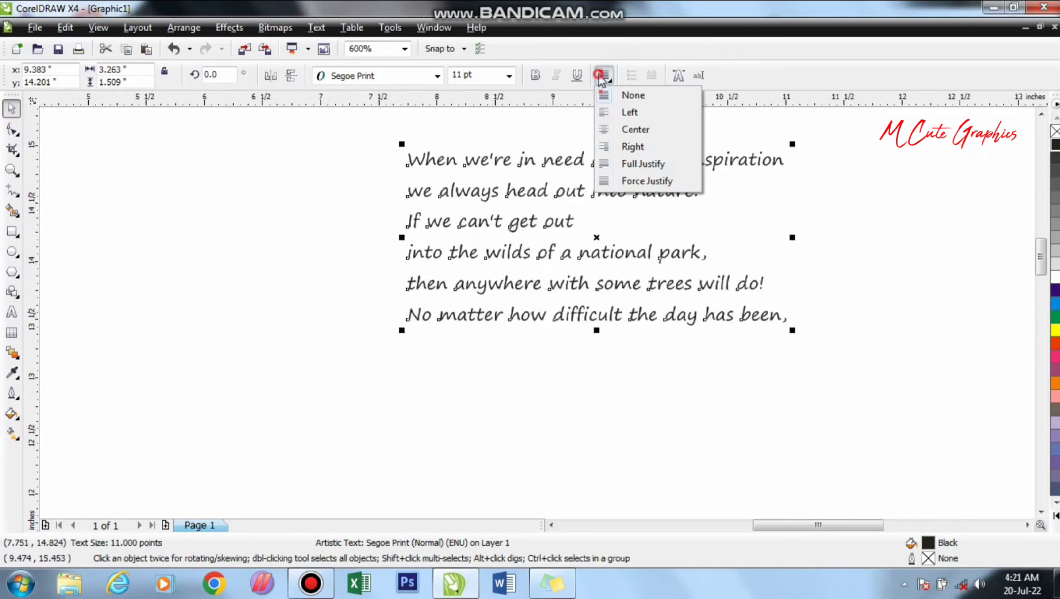
pyautogui.click(633, 146)
pyautogui.scroll(-2, 668, 236)
pyautogui.moveTo(493, 308); pyautogui.dragTo(590, 263)
pyautogui.moveTo(481, 307); pyautogui.dragTo(402, 403)
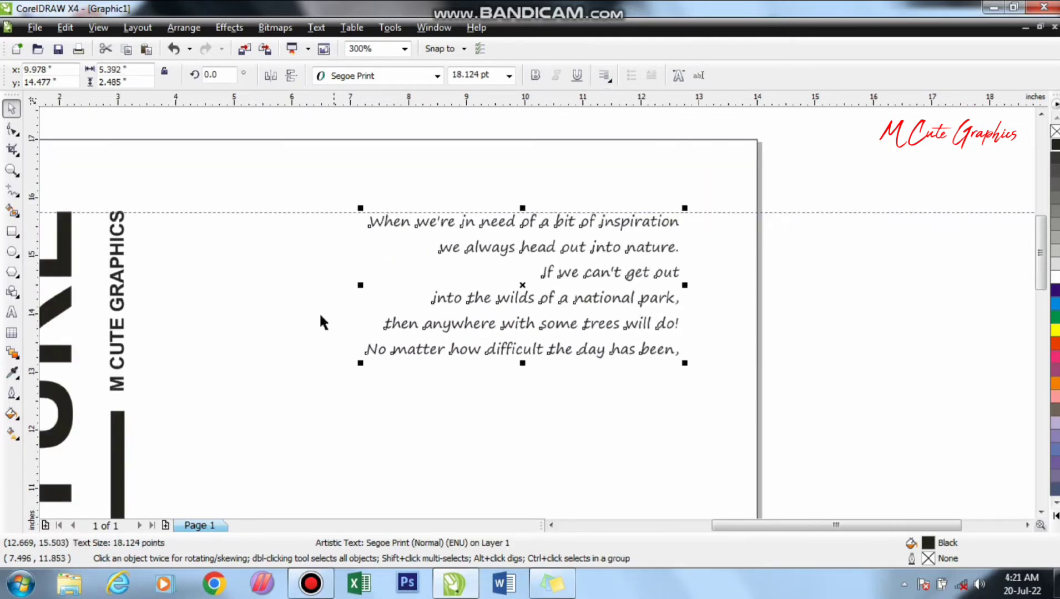
pyautogui.click(375, 77)
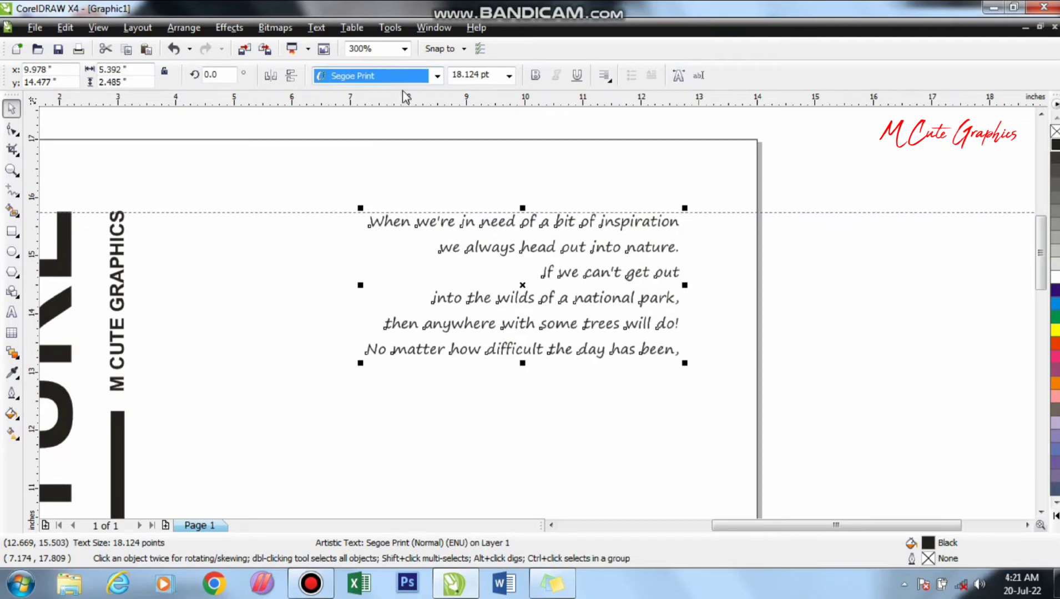
pyautogui.click(437, 76)
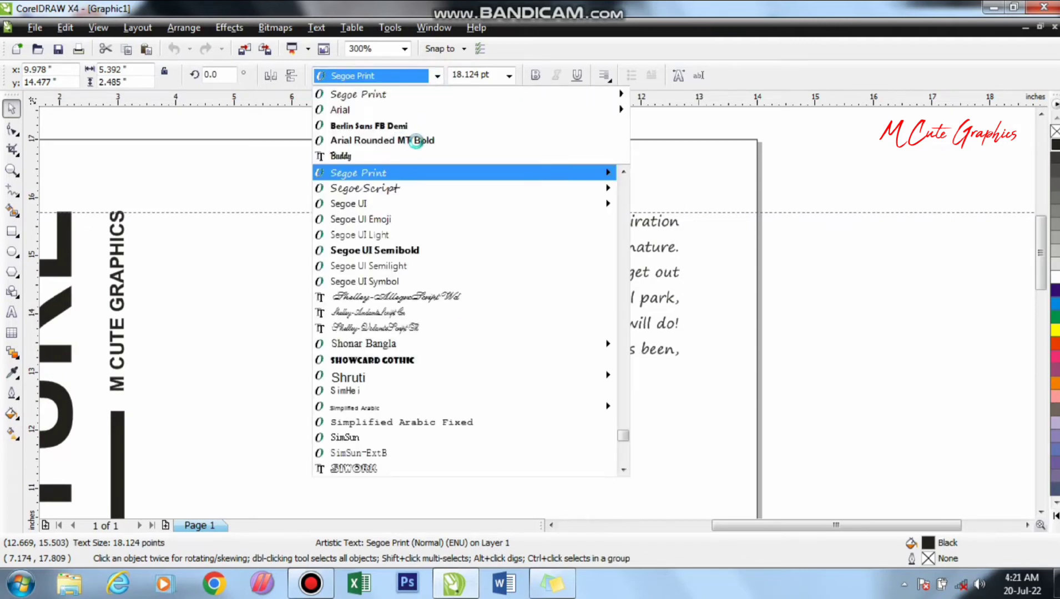
pyautogui.click(521, 268)
pyautogui.scroll(-3, 535, 310)
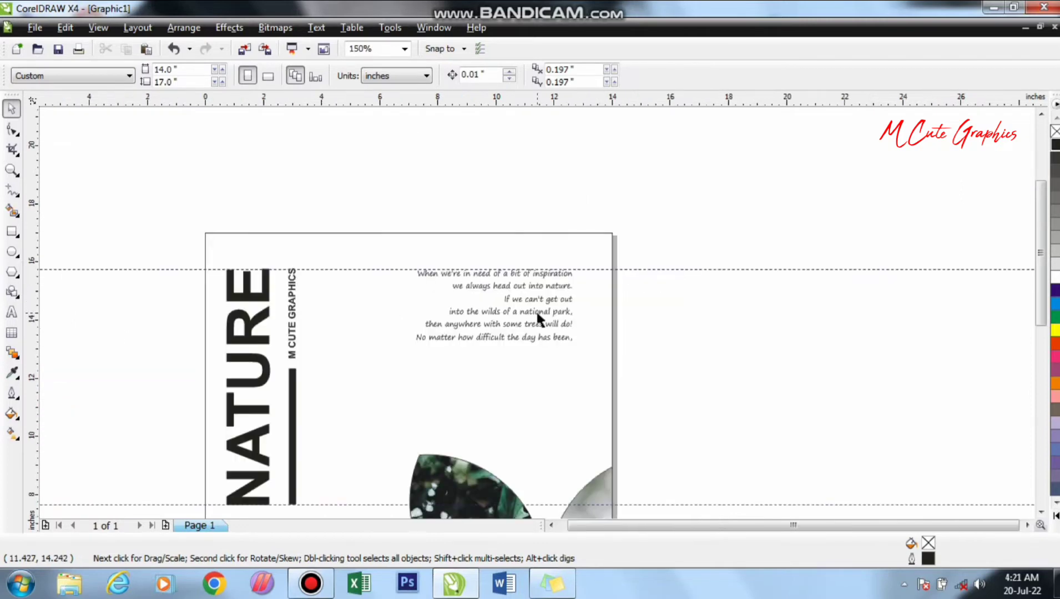
# - Bring the instagram, youtube and facebook icon images from the desktop into the CorelDRAW drawing
pyautogui.scroll(1, 538, 309)
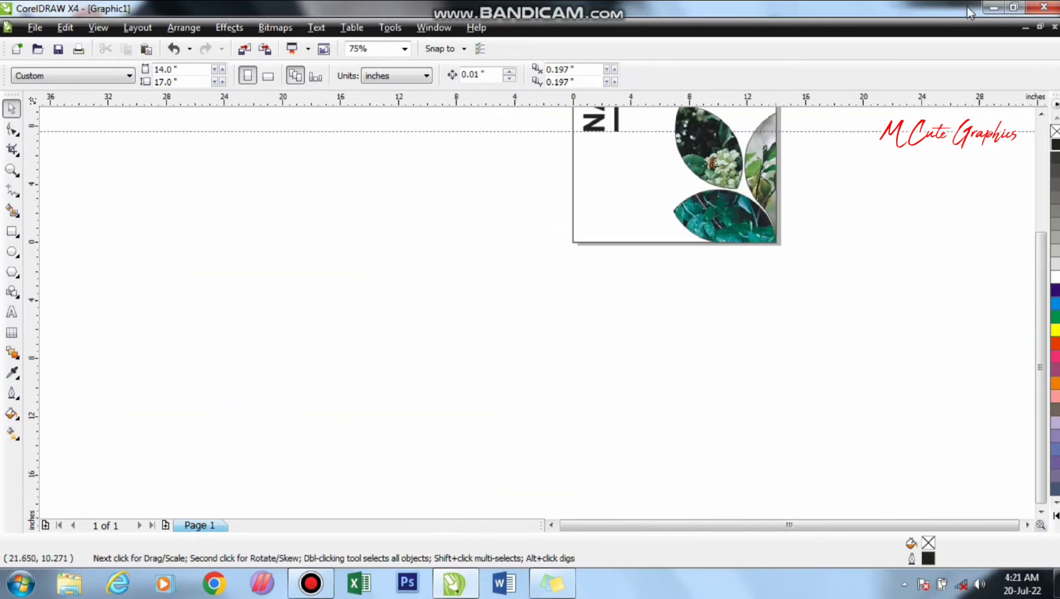
pyautogui.click(993, 8)
pyautogui.moveTo(286, 401); pyautogui.dragTo(92, 531)
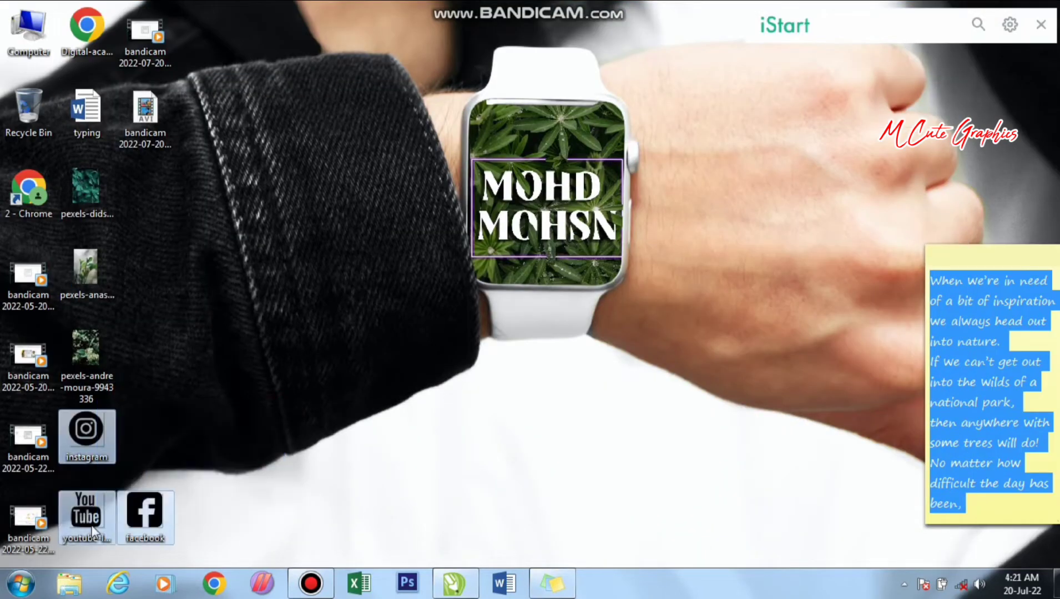
pyautogui.moveTo(104, 445); pyautogui.dragTo(476, 221)
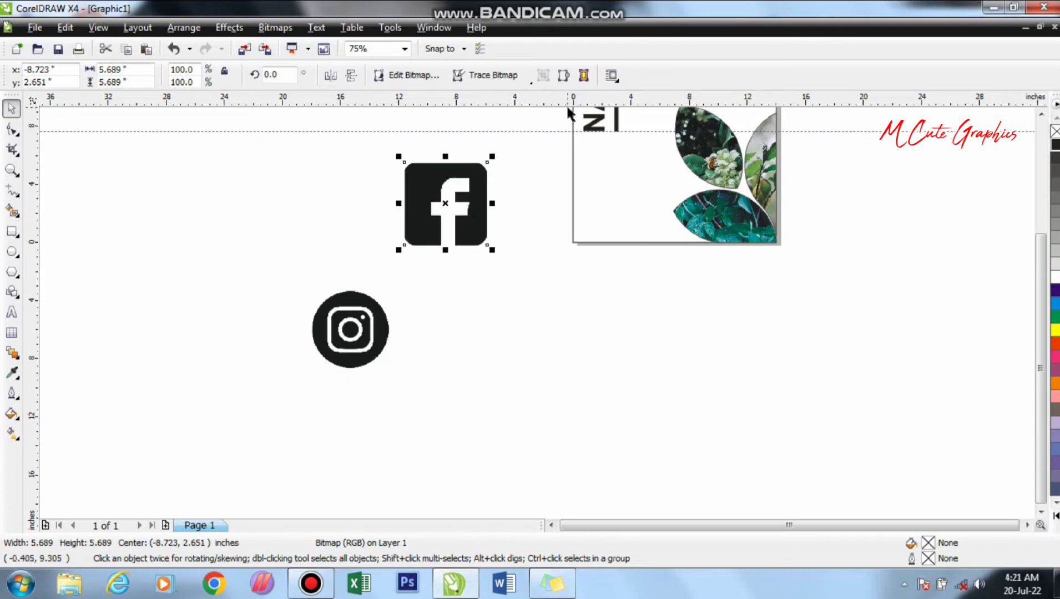
# - Add horizontal guidelines at about 2.275 in and 0.934 in and scale the Facebook icon to fit between them in the page's lower-left corner
pyautogui.moveTo(566, 103); pyautogui.dragTo(598, 210)
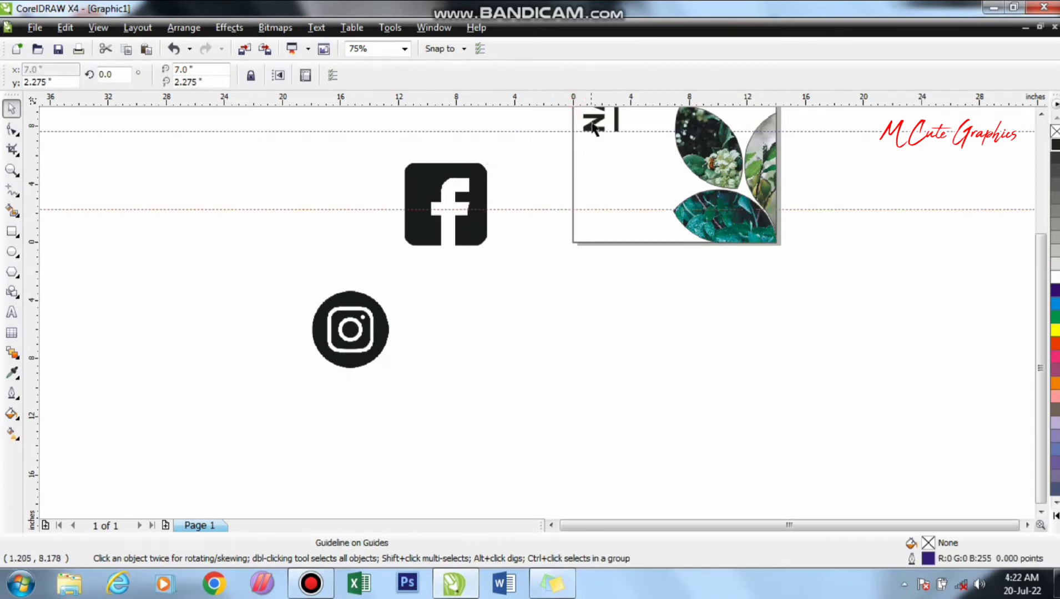
pyautogui.moveTo(607, 105); pyautogui.dragTo(629, 229)
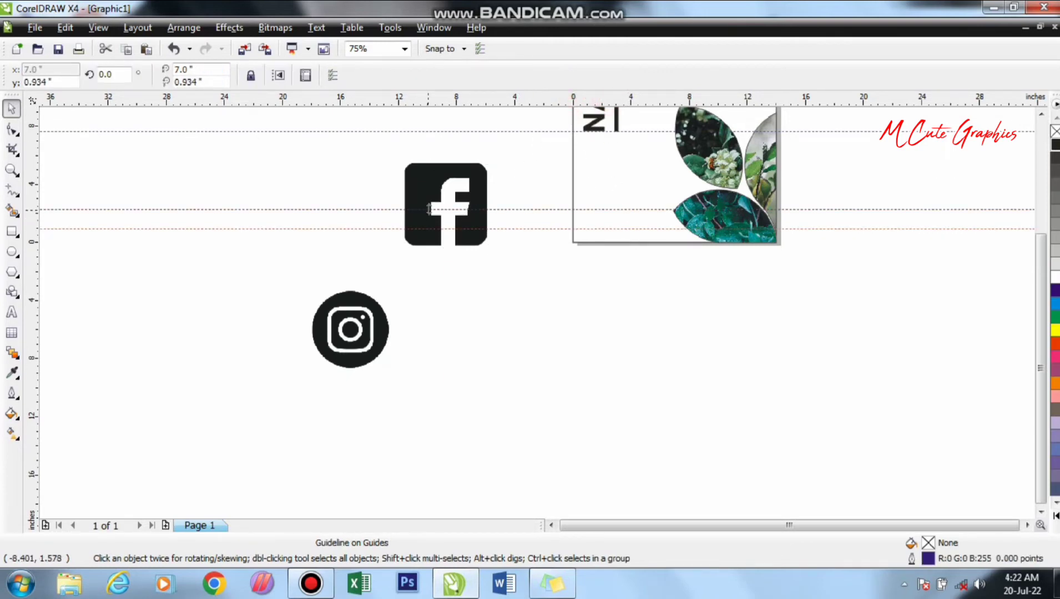
pyautogui.moveTo(436, 205); pyautogui.dragTo(566, 234)
pyautogui.scroll(1, 566, 235)
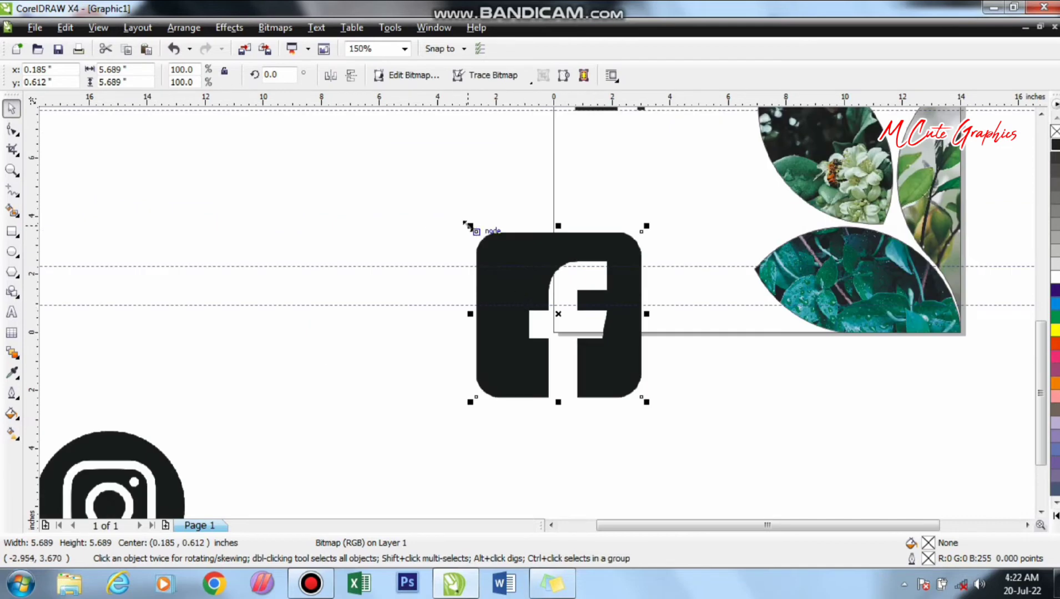
pyautogui.moveTo(467, 225); pyautogui.dragTo(580, 288)
pyautogui.scroll(1, 580, 288)
pyautogui.press('Up')
pyautogui.press('Up')
pyautogui.press('Up')
pyautogui.press('Up')
pyautogui.press('Up')
pyautogui.press('Up')
pyautogui.press('Up')
pyautogui.press('Up')
pyautogui.press('Up')
pyautogui.press('Up')
pyautogui.press('Up')
pyautogui.press('Up')
pyautogui.press('Up')
pyautogui.press('Up')
pyautogui.press('Up')
pyautogui.press('Up')
pyautogui.press('Up')
pyautogui.press('Up')
pyautogui.press('Up')
pyautogui.press('Up')
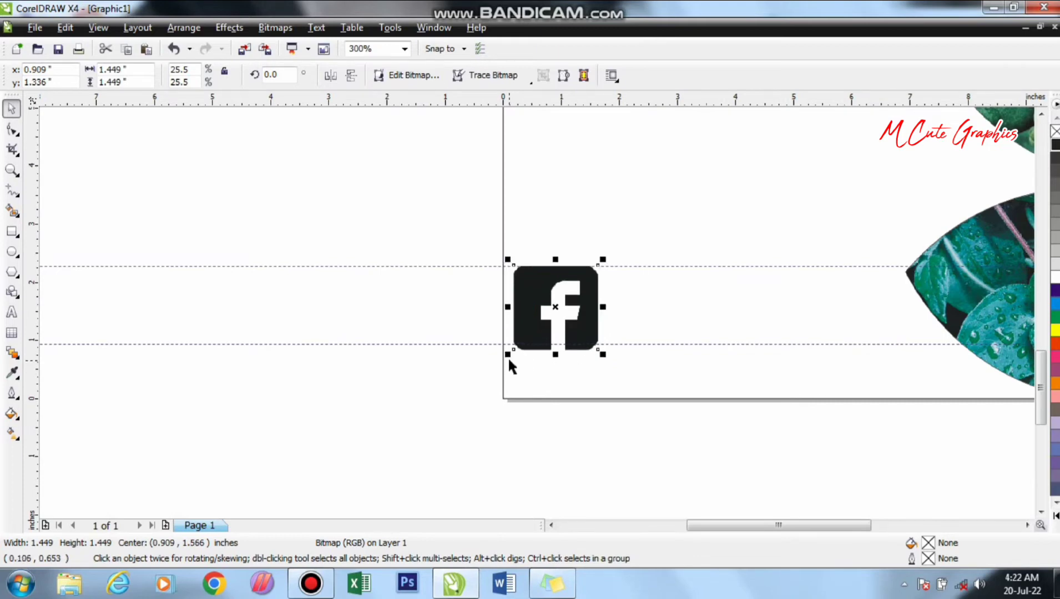
pyautogui.moveTo(508, 354); pyautogui.dragTo(508, 350)
# - Place the Instagram icon to the right of the Facebook icon and scale it to fit between the two lower guidelines
pyautogui.scroll(-1, 442, 421)
pyautogui.moveTo(280, 480); pyautogui.dragTo(870, 303)
pyautogui.moveTo(908, 385); pyautogui.dragTo(774, 280)
pyautogui.scroll(1, 774, 280)
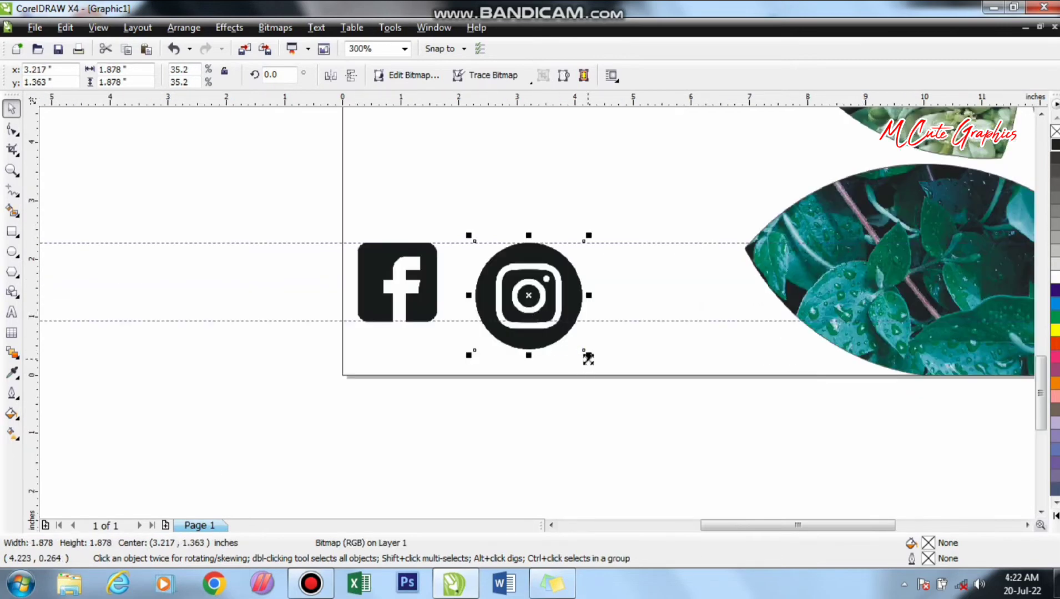
pyautogui.moveTo(588, 358); pyautogui.dragTo(509, 293)
pyautogui.click(550, 324)
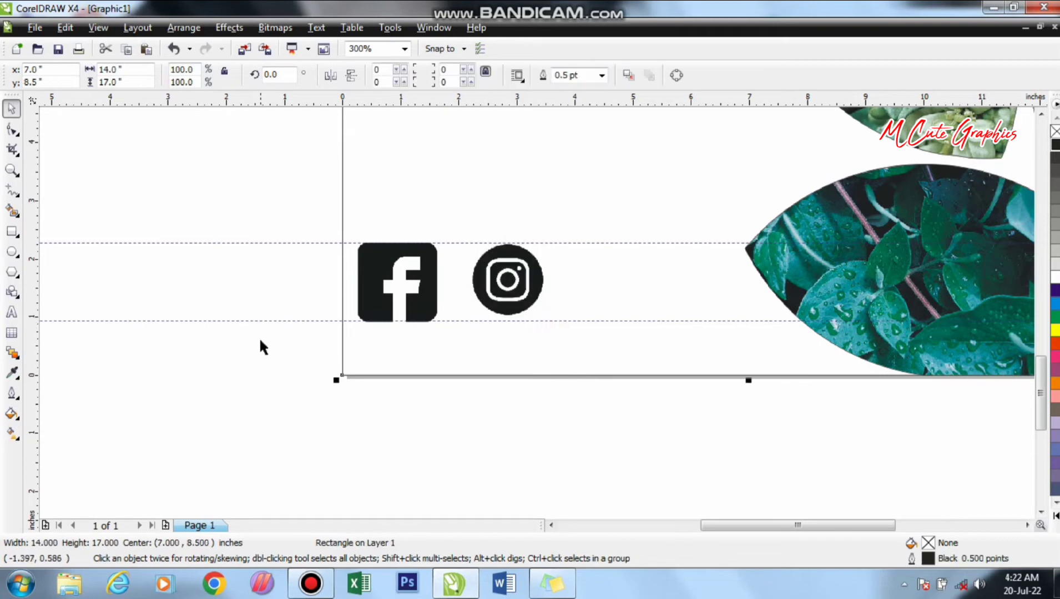
pyautogui.click(270, 372)
pyautogui.click(533, 310)
pyautogui.moveTo(543, 315); pyautogui.dragTo(559, 330)
# - Place the YouTube icon to the right of the Instagram icon and scale it to match the icon row
pyautogui.press('F3')
pyautogui.moveTo(52, 511); pyautogui.dragTo(618, 290)
pyautogui.scroll(1, 618, 290)
pyautogui.moveTo(516, 322); pyautogui.dragTo(578, 364)
pyautogui.click(182, 401)
# - Duplicate the M CUTE GRAPHICS text, set the copy's rotation to 0° and place it beneath the social media icons
pyautogui.scroll(-2, 538, 319)
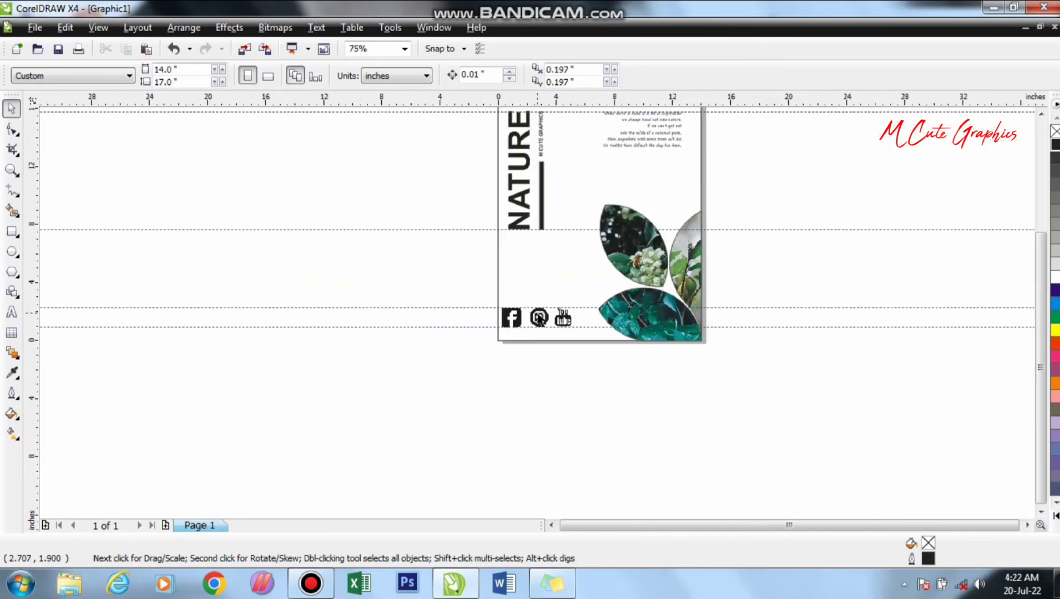
pyautogui.click(541, 147)
pyautogui.moveTo(540, 145); pyautogui.dragTo(531, 357)
pyautogui.rightClick(530, 357)
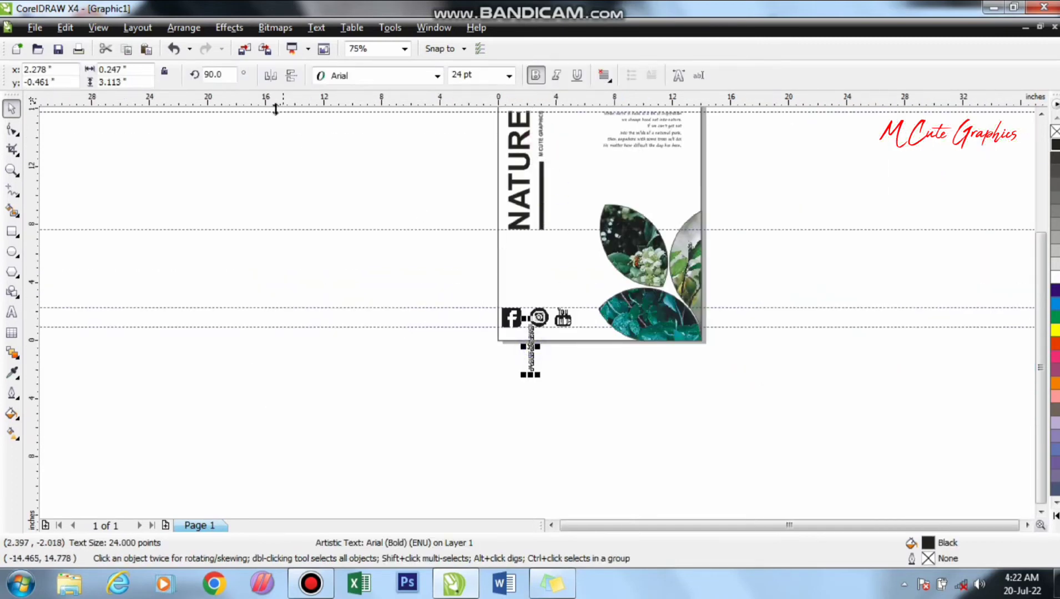
pyautogui.doubleClick(216, 74)
pyautogui.write('0')
pyautogui.press('Return')
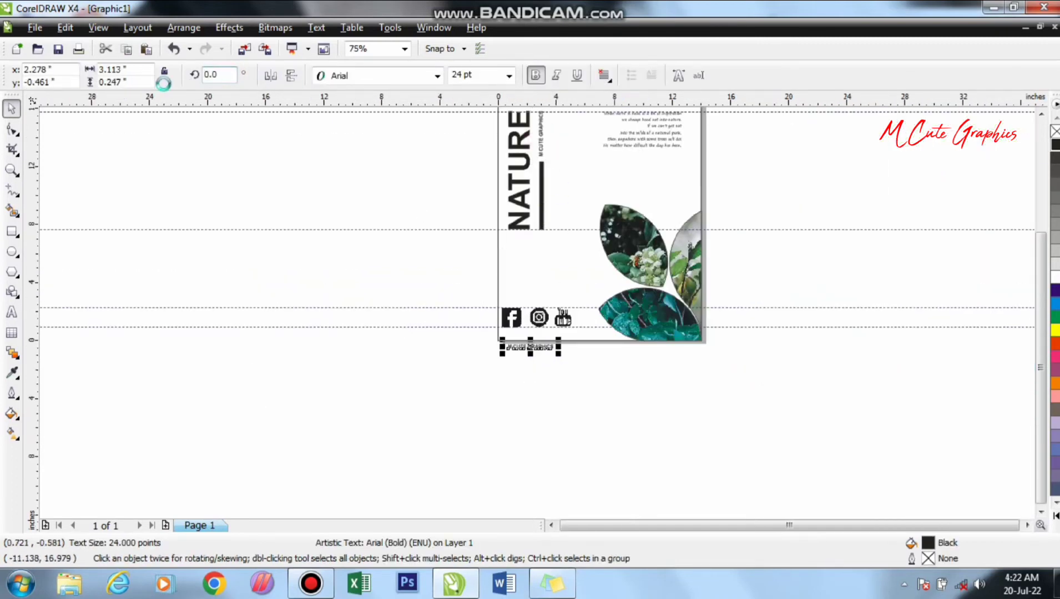
pyautogui.scroll(1, 538, 319)
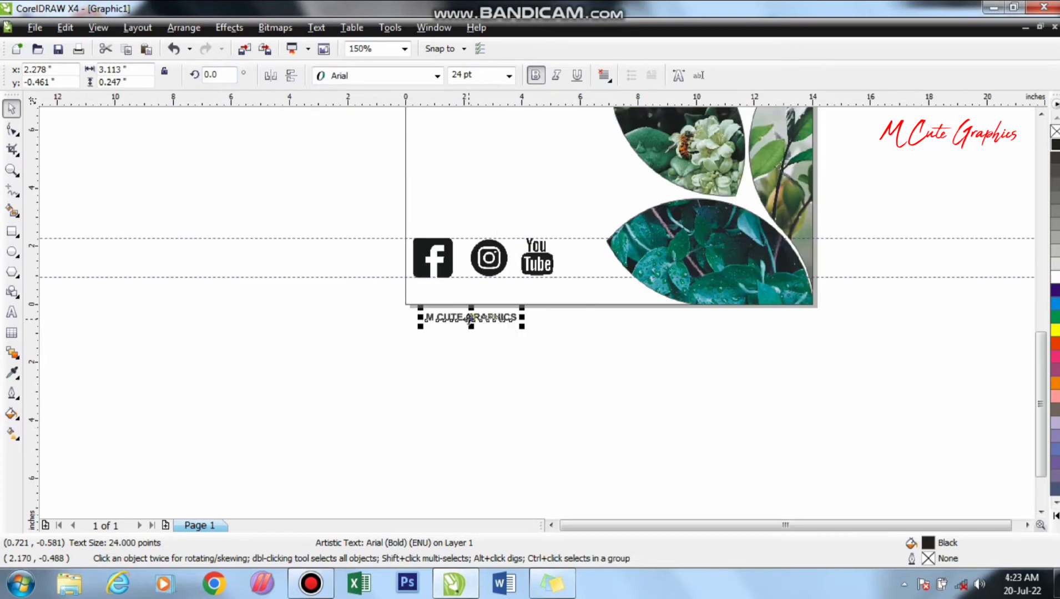
pyautogui.moveTo(471, 319); pyautogui.dragTo(477, 290)
pyautogui.click(331, 269)
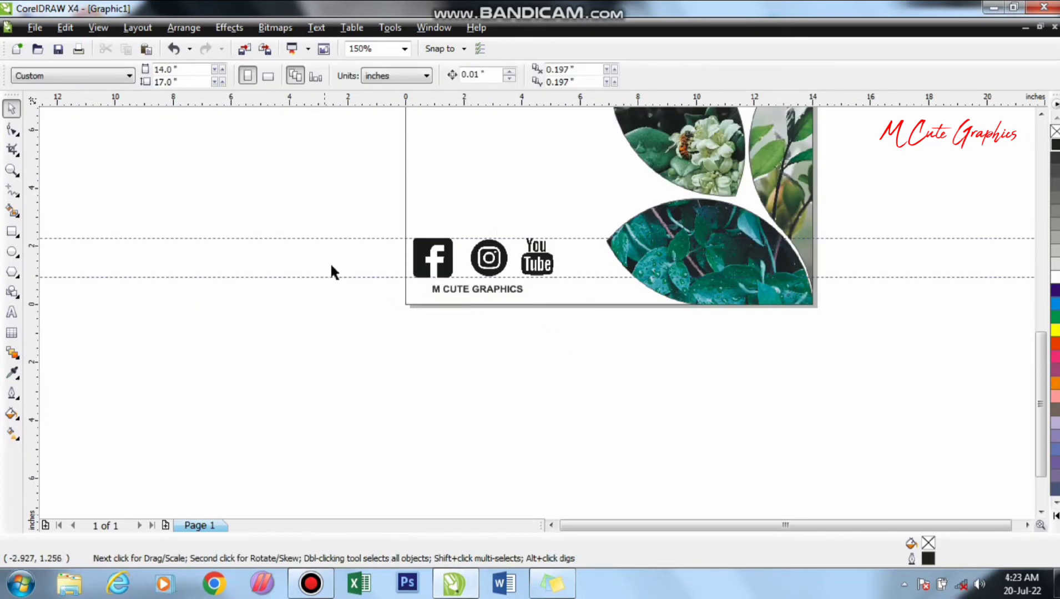
# - Delete all the horizontal guidelines
pyautogui.moveTo(359, 276); pyautogui.dragTo(364, 233)
pyautogui.press('Delete')
pyautogui.scroll(-1, 505, 329)
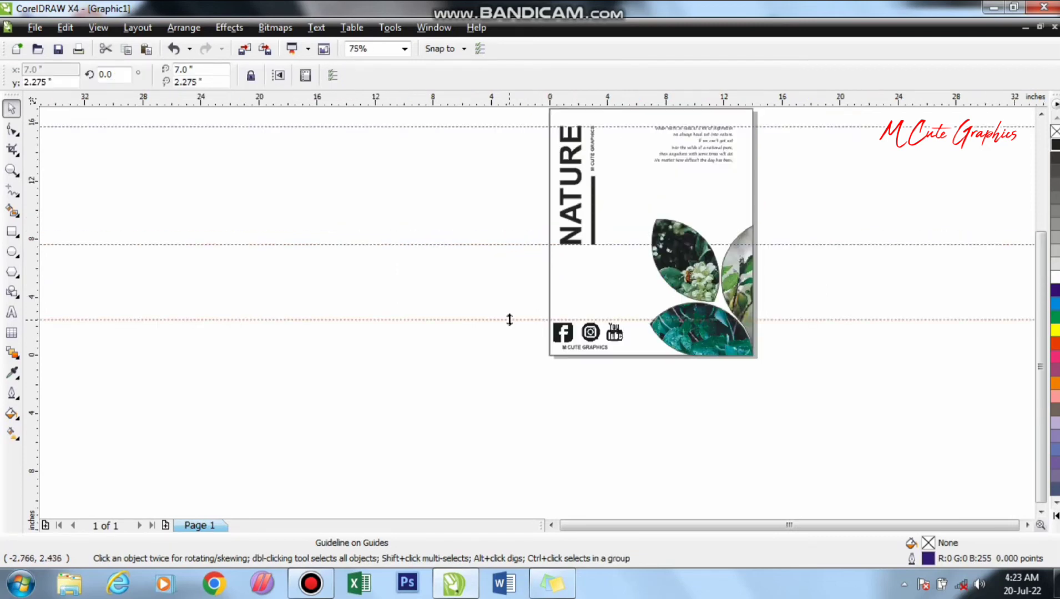
pyautogui.press('Delete')
pyautogui.moveTo(516, 243); pyautogui.dragTo(508, 135)
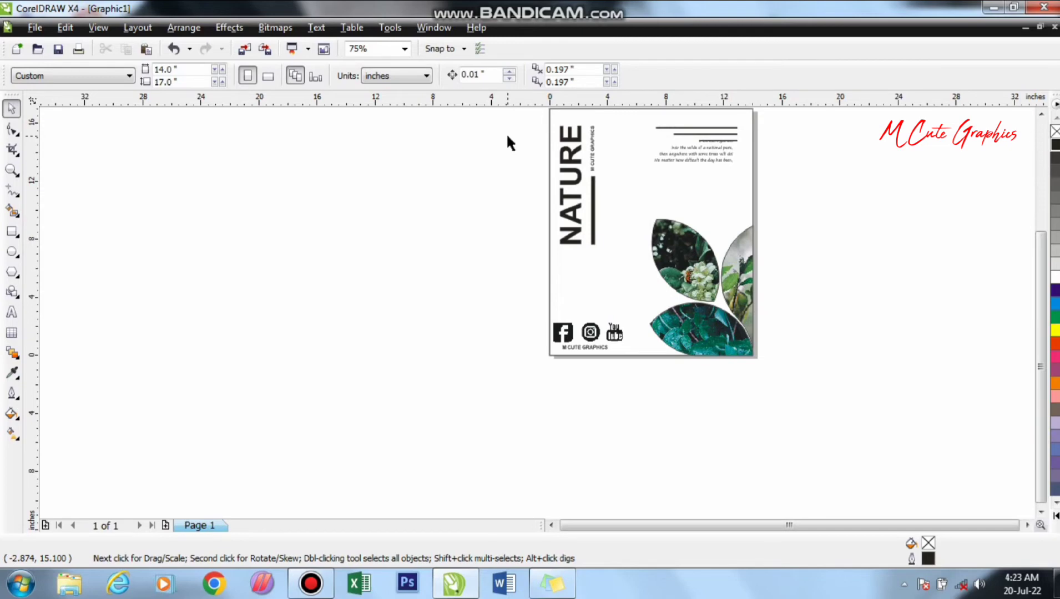
# - Fit the whole page in view and check the finished poster in full-screen preview
pyautogui.hotkey('shift', 'F4')
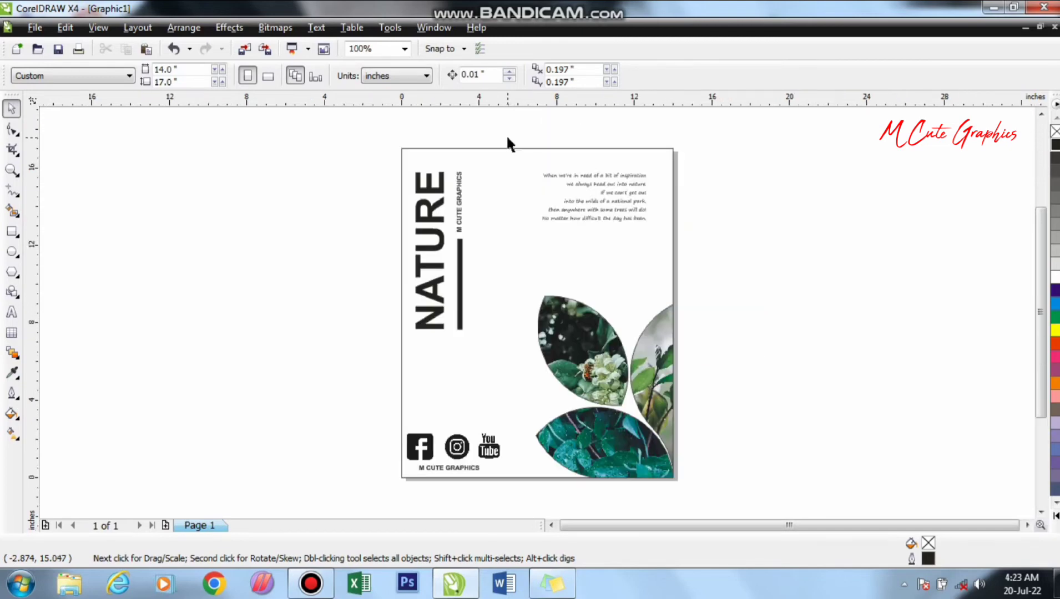
pyautogui.press('F9')
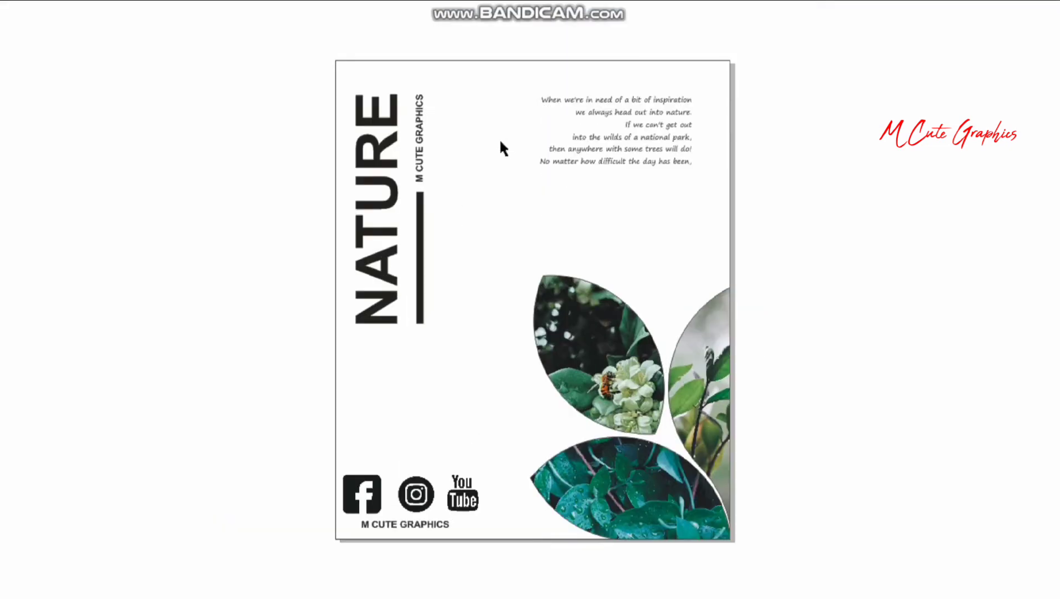
pyautogui.press('F9')
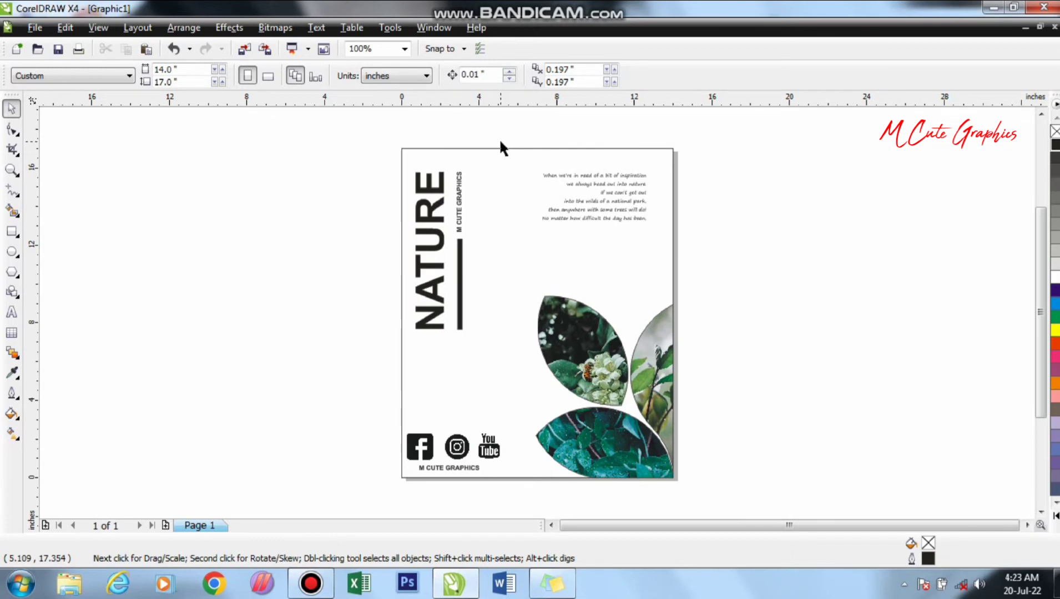